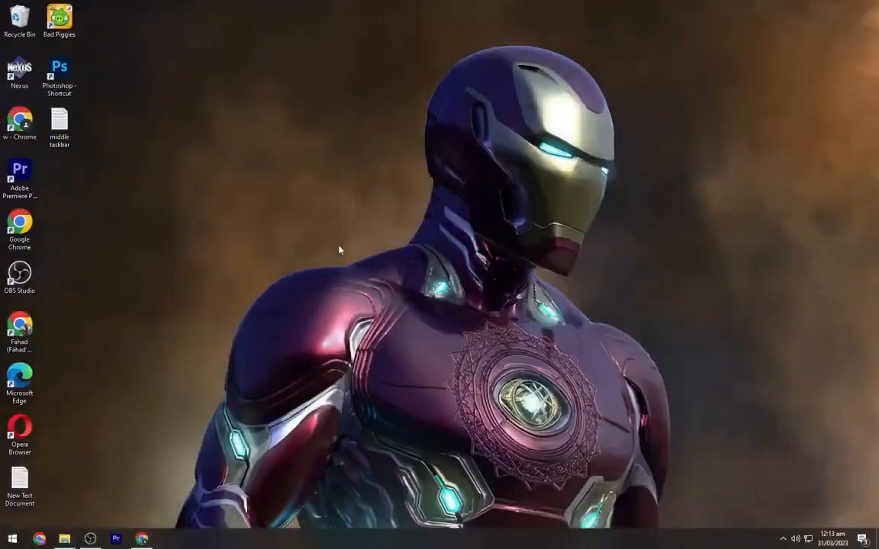
# - Switch to Chrome and download the neutral portable zip of TaskbarX from its web page
pyautogui.click(149, 538)
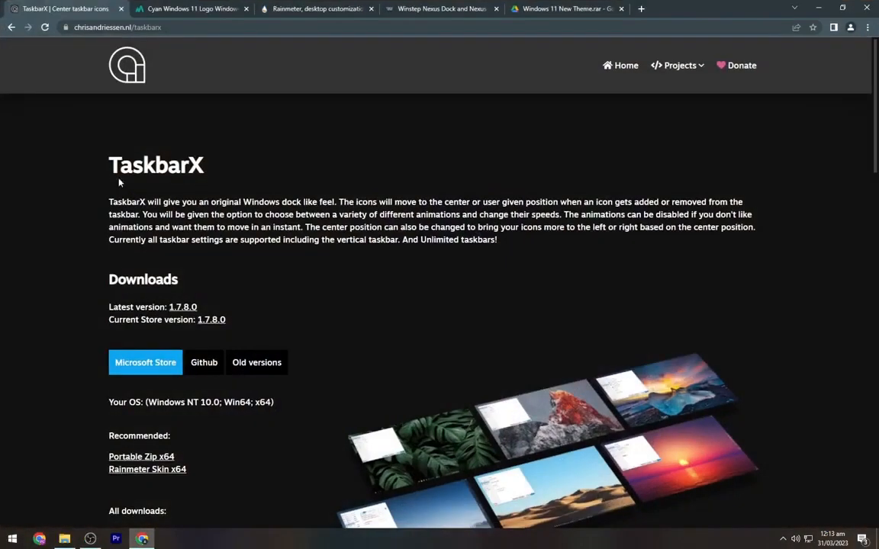
pyautogui.moveTo(111, 165); pyautogui.dragTo(212, 178)
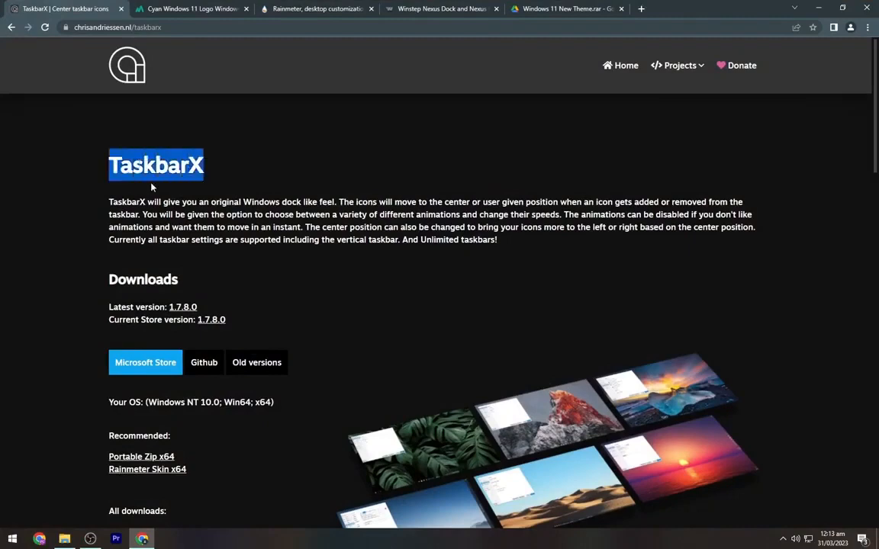
pyautogui.scroll(-4, 143, 387)
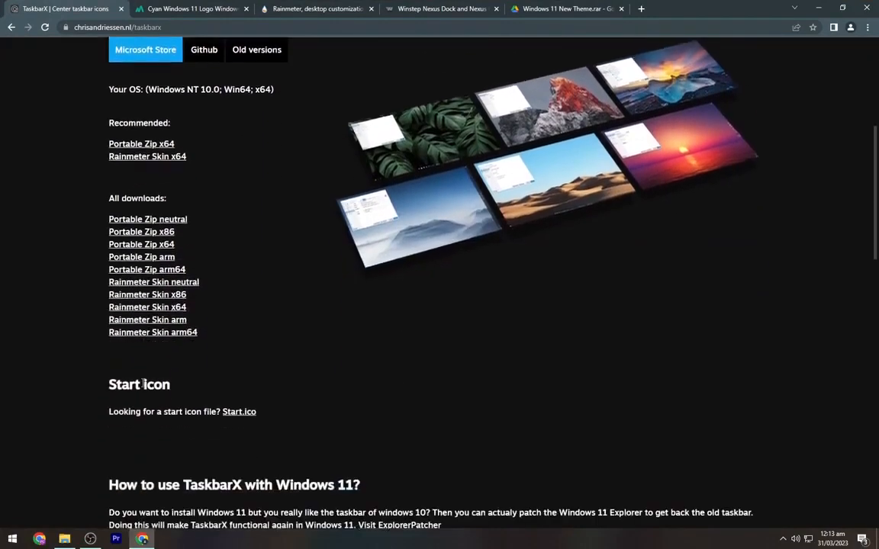
pyautogui.click(155, 221)
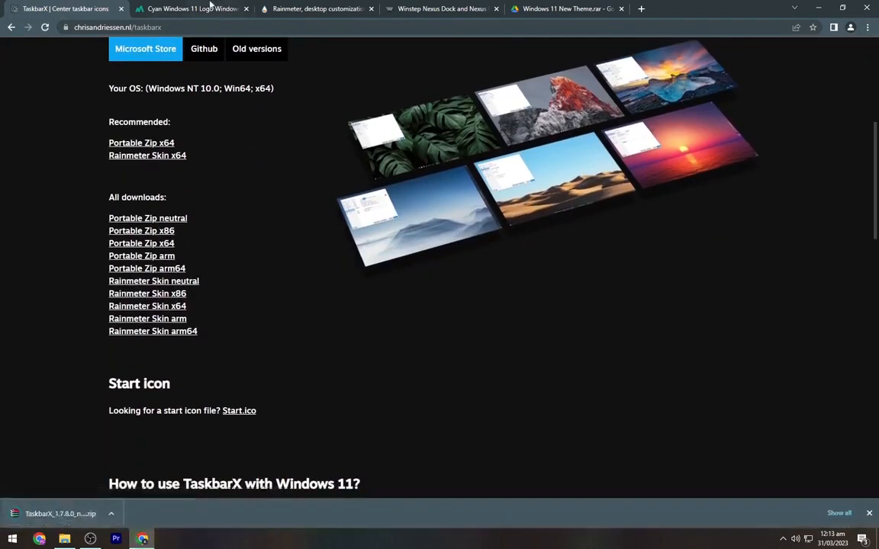
# - Download the Cyan Windows 11 Logo wallpaper from Peakpx in its original 3840x2160 size, closing the ad that interrupts
pyautogui.click(210, 7)
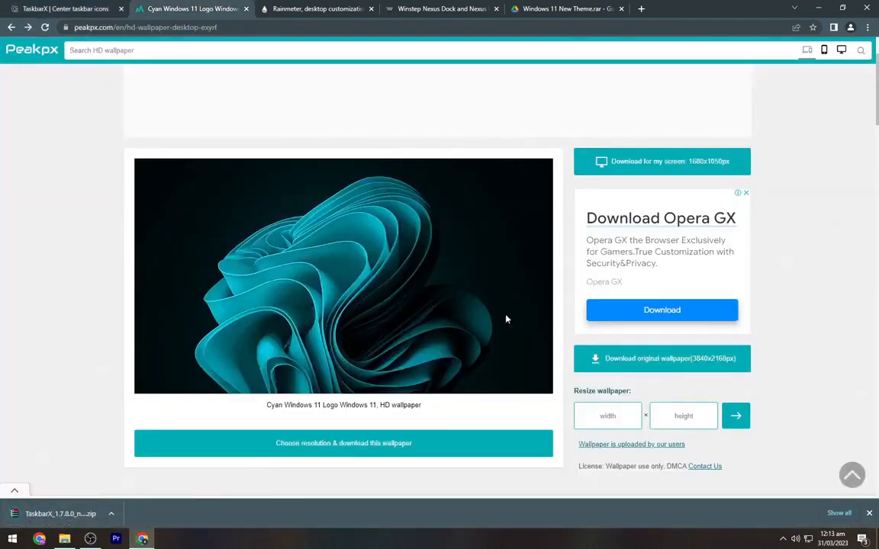
pyautogui.click(642, 362)
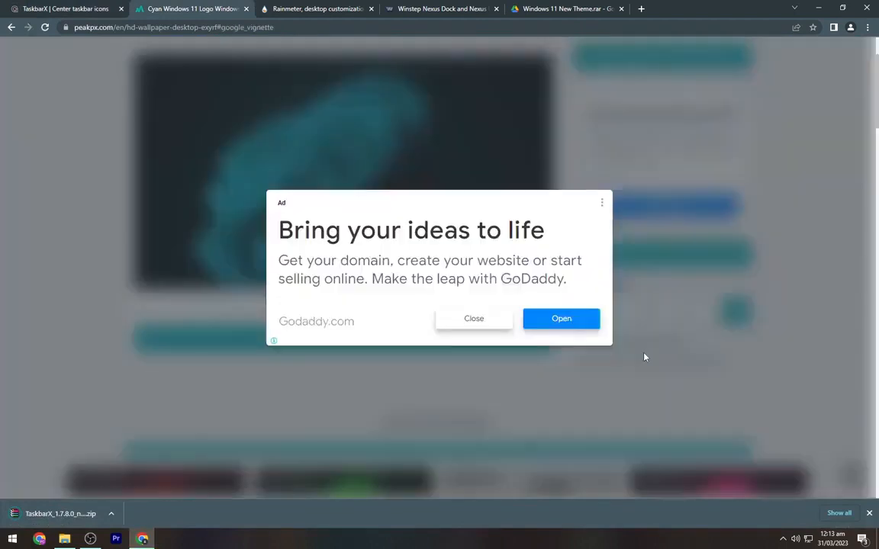
pyautogui.click(463, 322)
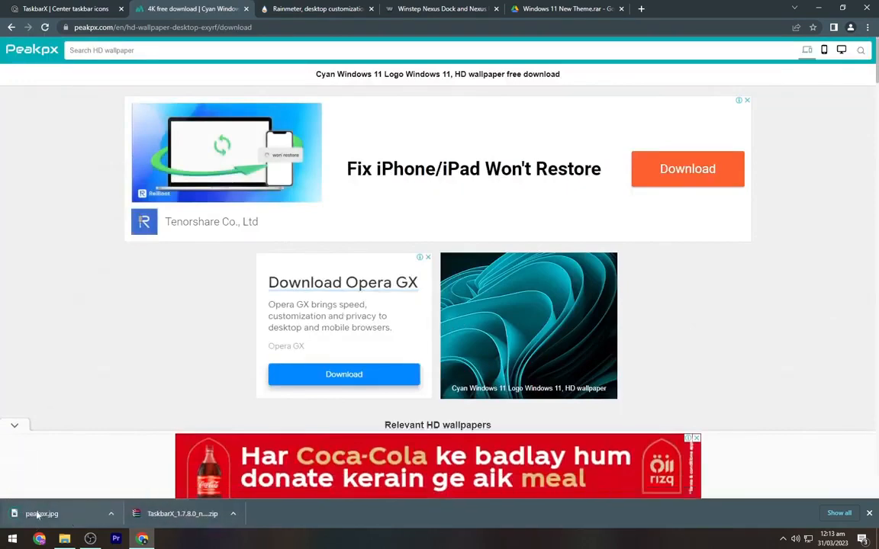
# - Download the Rainmeter 4.5.17 installer and the free Winstep Nexus dock from their websites
pyautogui.click(322, 7)
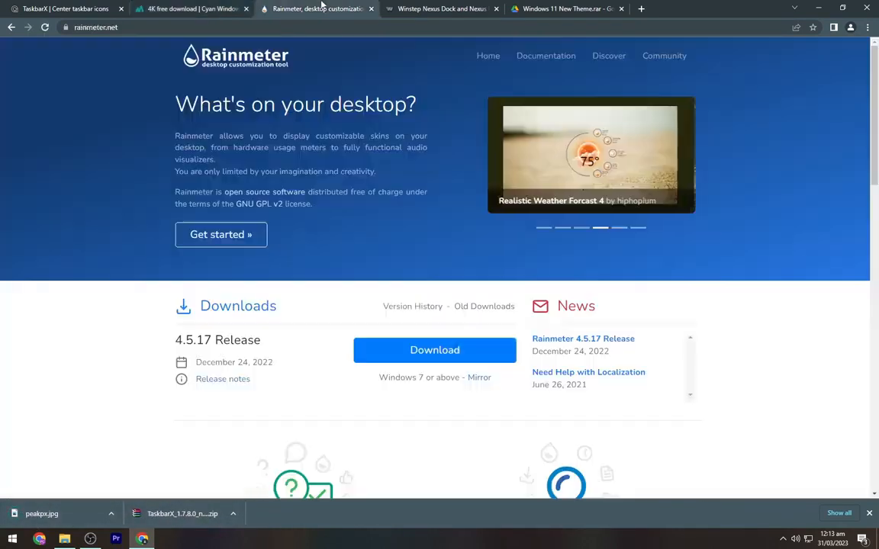
pyautogui.click(412, 352)
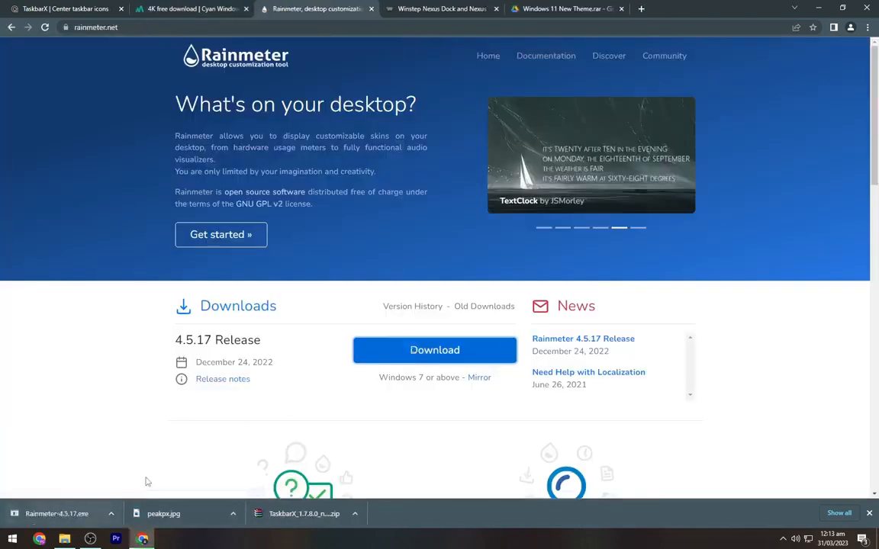
pyautogui.click(437, 7)
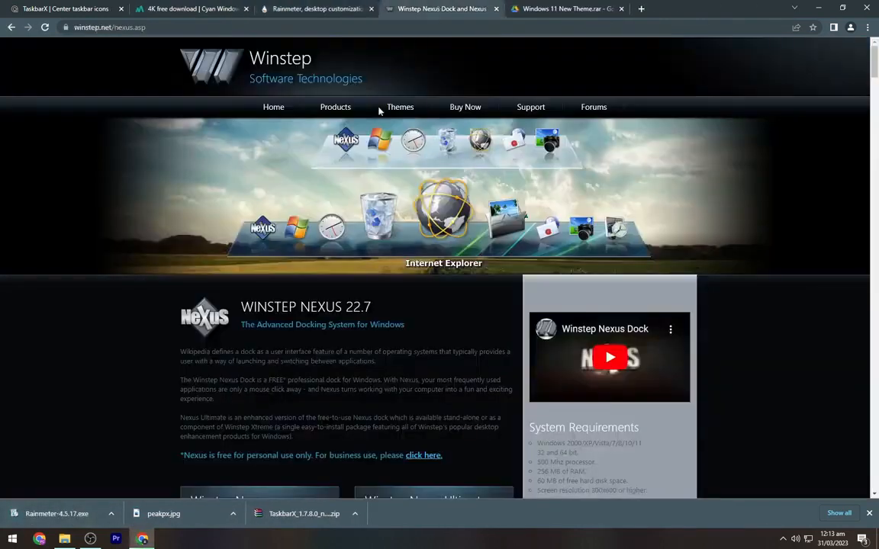
pyautogui.scroll(-5, 379, 111)
pyautogui.click(308, 319)
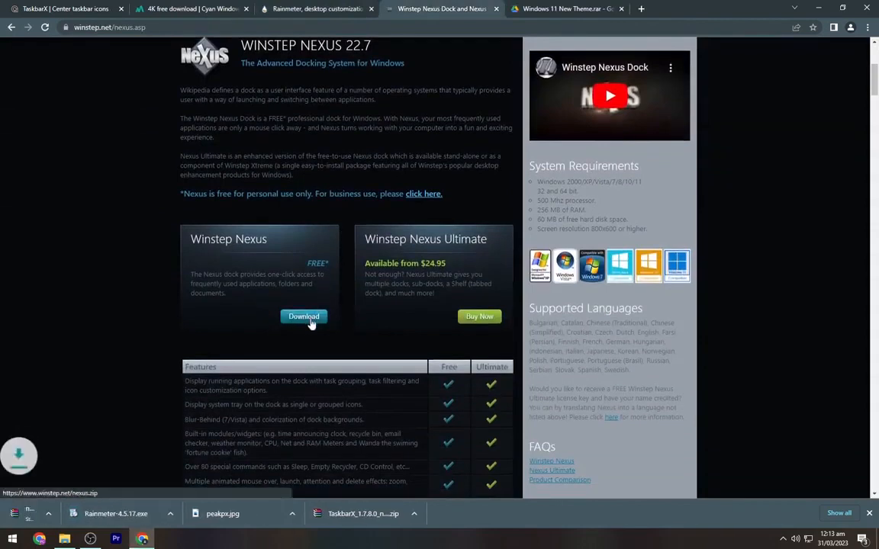
pyautogui.moveTo(201, 239); pyautogui.dragTo(291, 241)
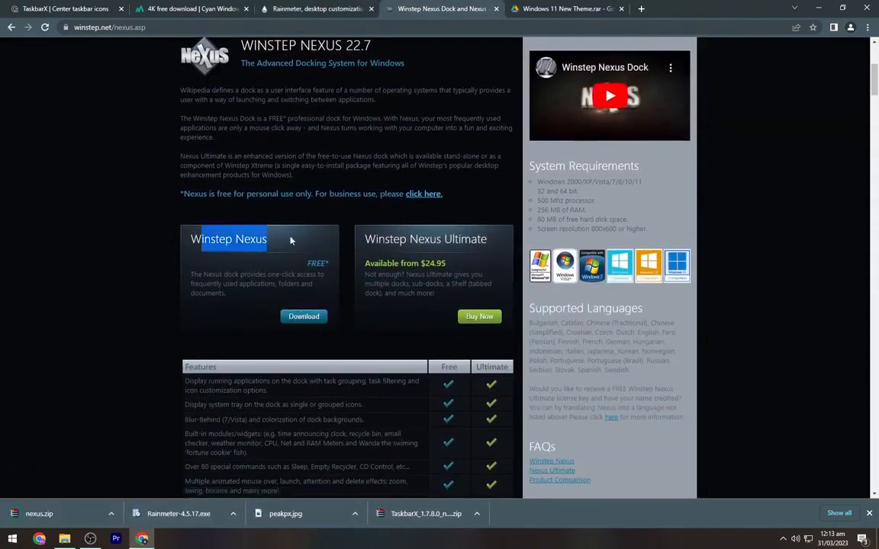
pyautogui.click(219, 261)
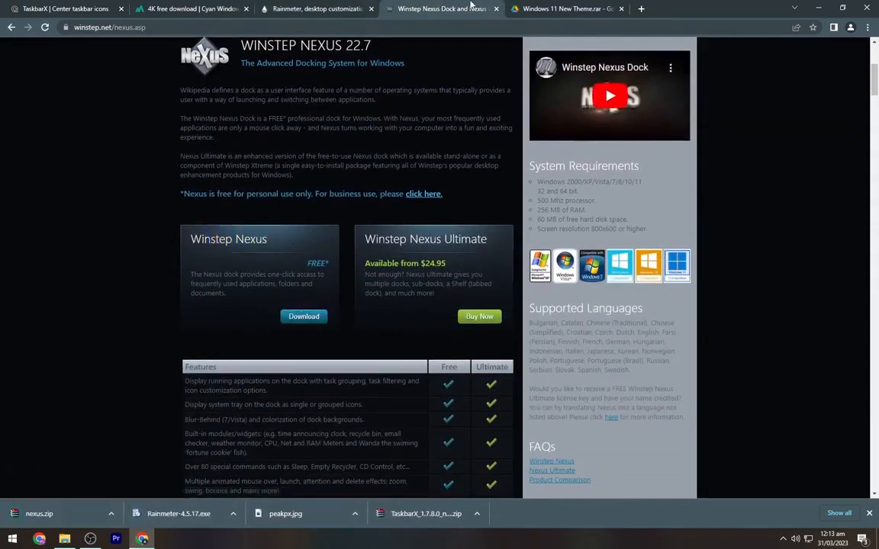
# - Download the Windows 11 New Theme.rar archive from Google Drive and minimize the browser
pyautogui.click(548, 7)
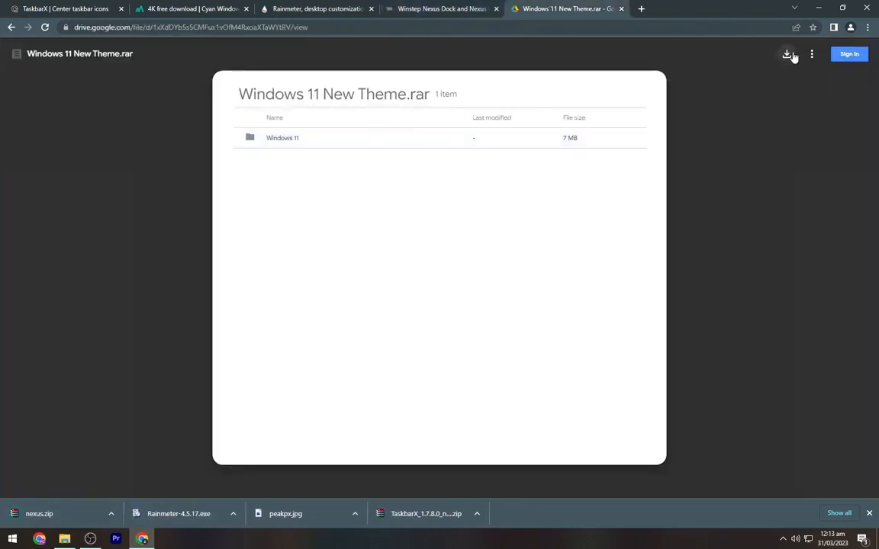
pyautogui.click(788, 54)
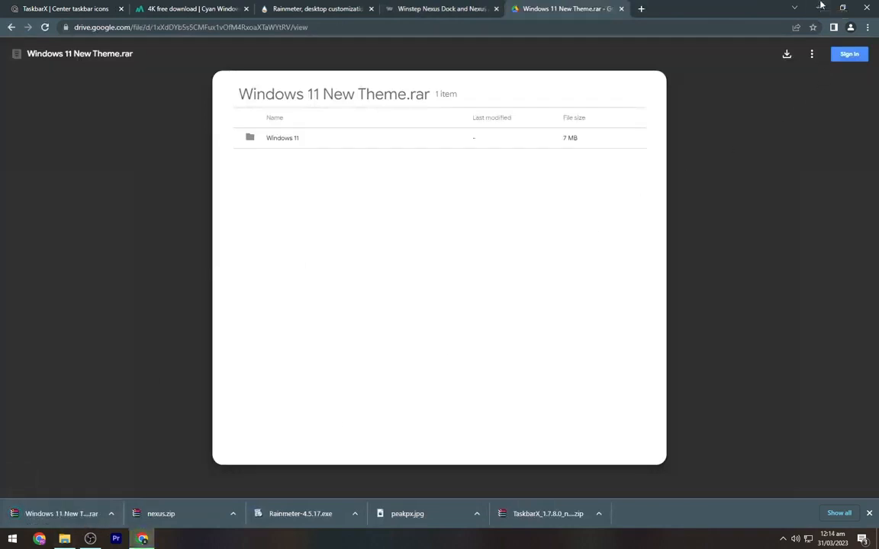
pyautogui.click(819, 7)
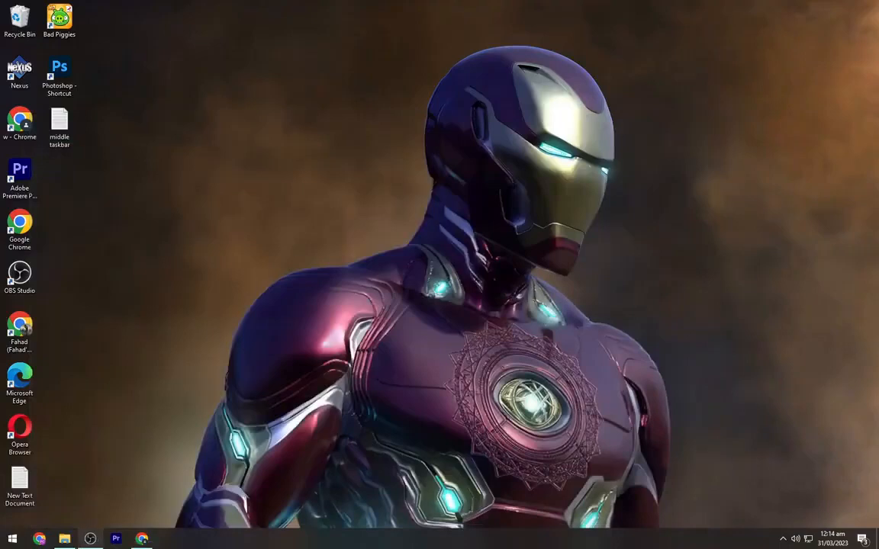
# - Install Rainmeter from the Rainmeter-4.5.17 file in the Downloads folder with the standard installation, and dismiss its welcome notification
pyautogui.click(66, 536)
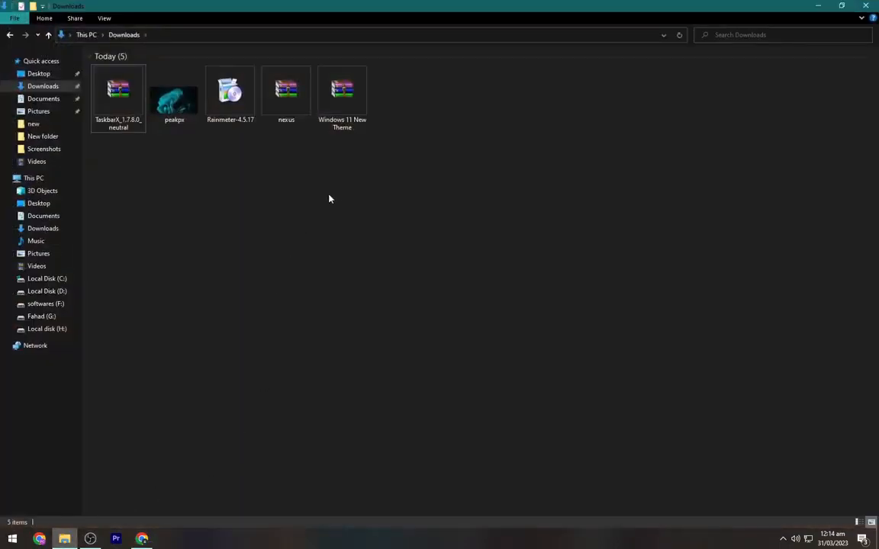
pyautogui.rightClick(333, 192)
pyautogui.click(378, 234)
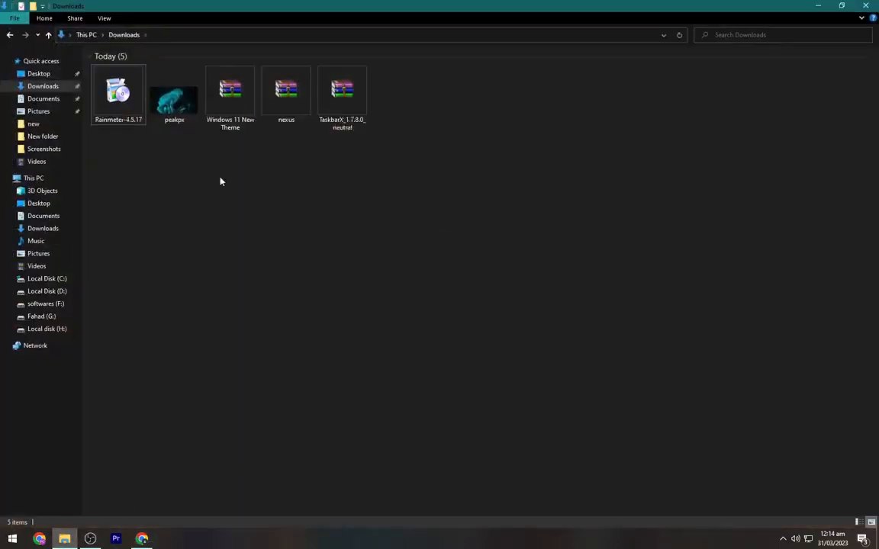
pyautogui.click(111, 110)
pyautogui.rightClick(101, 84)
pyautogui.click(141, 117)
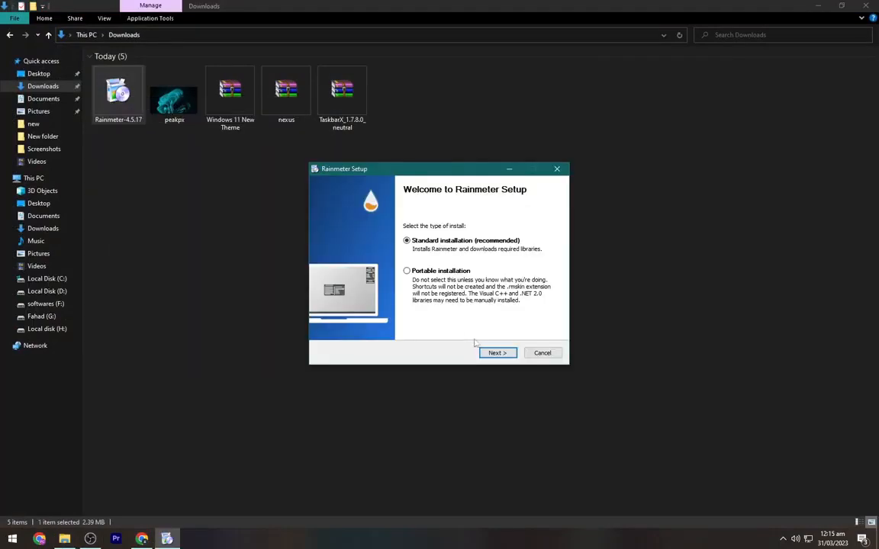
pyautogui.click(492, 354)
pyautogui.click(491, 355)
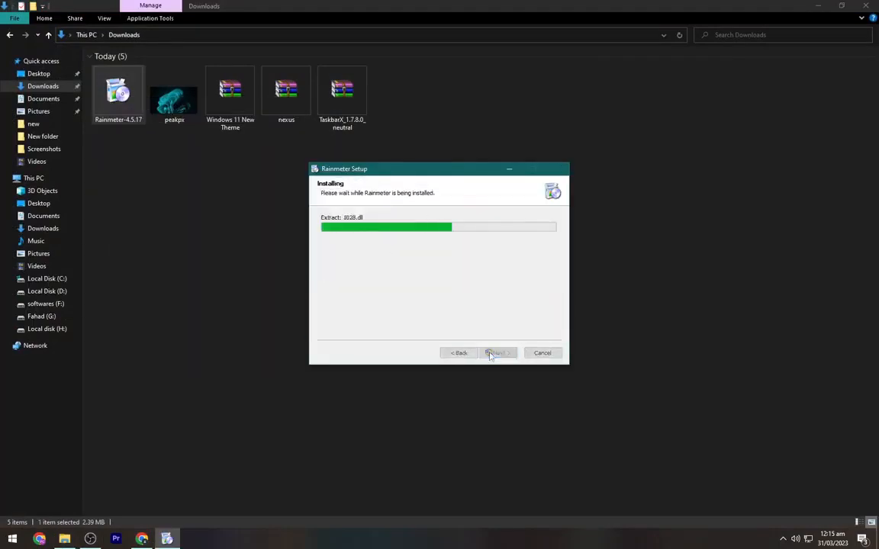
pyautogui.click(491, 355)
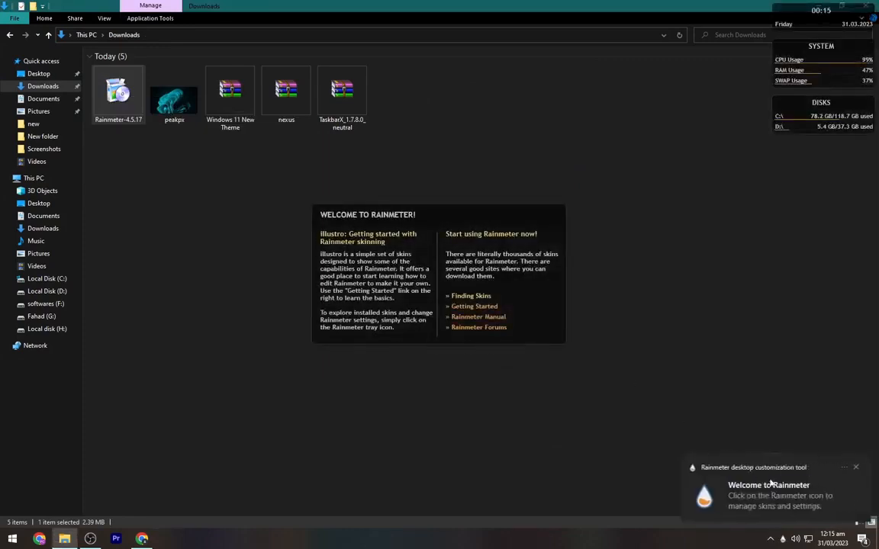
pyautogui.click(855, 467)
# - Show the desktop and unload Rainmeter's default Welcome, Disks, System and Clock skins
pyautogui.click(876, 546)
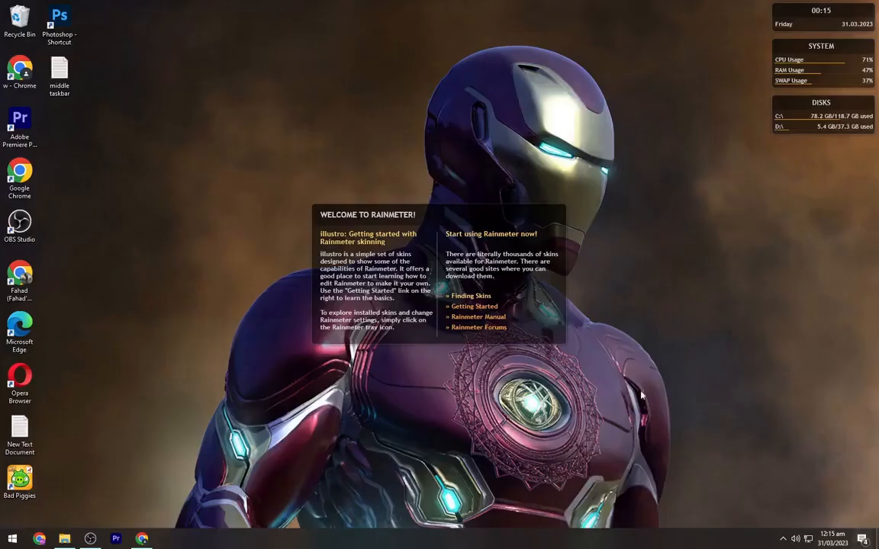
pyautogui.rightClick(551, 333)
pyautogui.click(591, 447)
pyautogui.rightClick(825, 123)
pyautogui.click(827, 240)
pyautogui.rightClick(825, 79)
pyautogui.click(828, 196)
pyautogui.rightClick(828, 25)
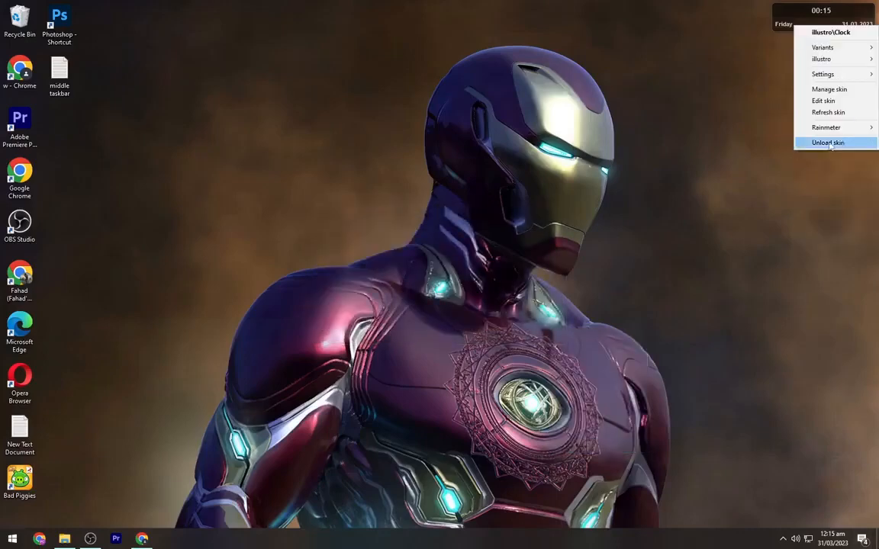
pyautogui.click(829, 142)
# - Hide all icons on the desktop
pyautogui.rightClick(178, 130)
pyautogui.moveTo(221, 133)
pyautogui.click(402, 202)
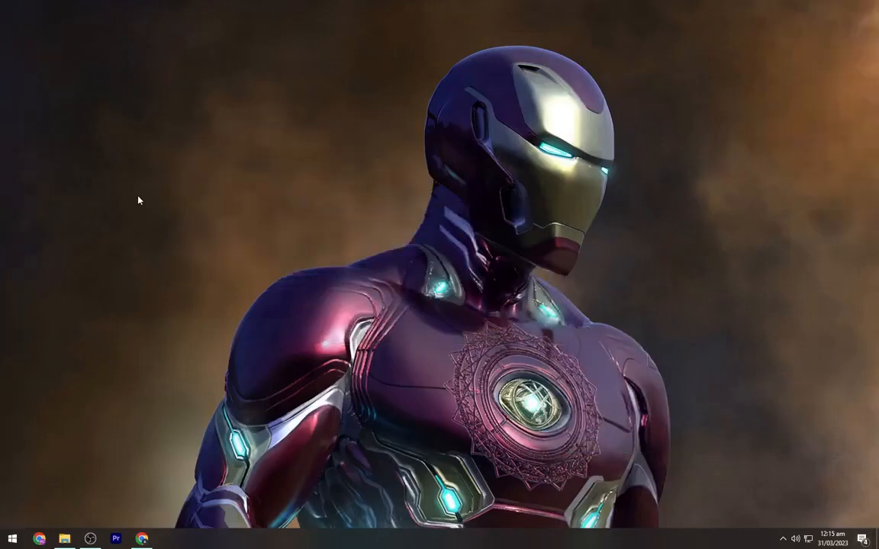
# - Extract the Windows 11 New Theme, nexus and TaskbarX_1.7.8.0_neutral archives in Downloads into their own folders, and delete the three archives
pyautogui.click(70, 545)
pyautogui.click(192, 271)
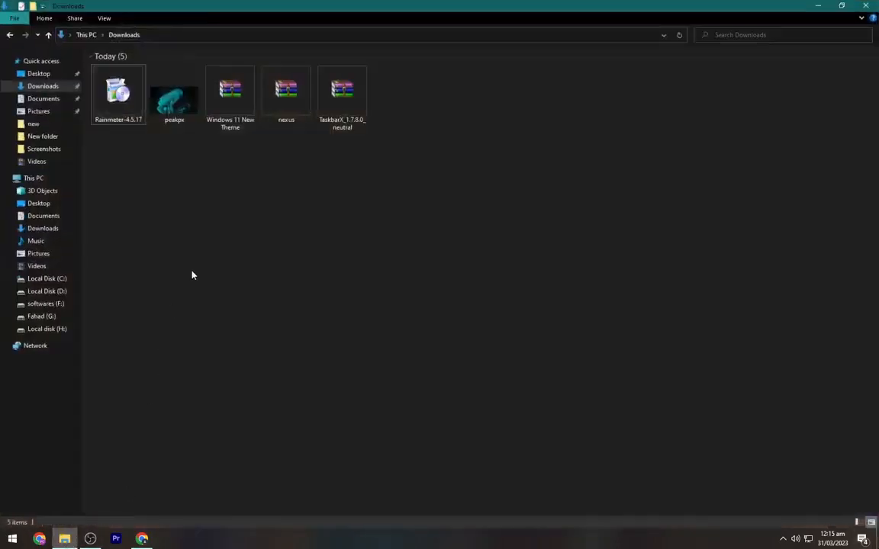
pyautogui.rightClick(234, 106)
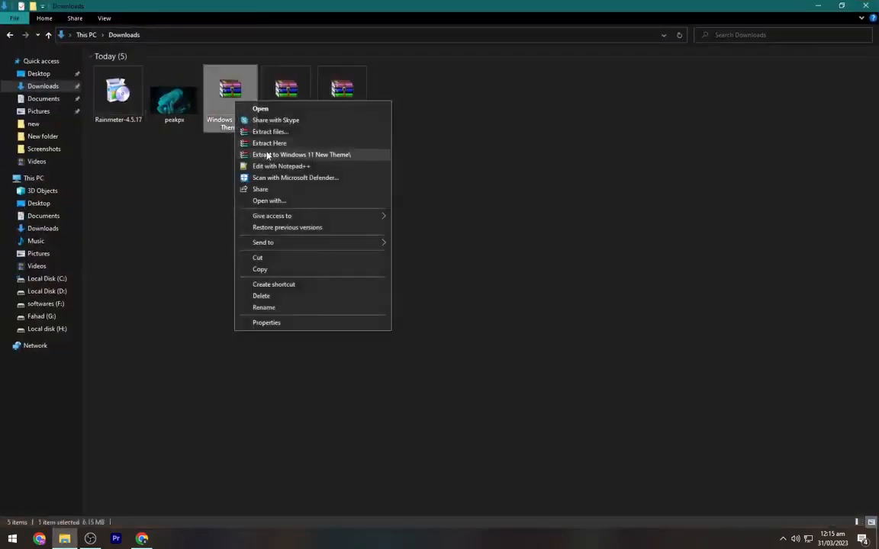
pyautogui.click(252, 152)
pyautogui.rightClick(282, 109)
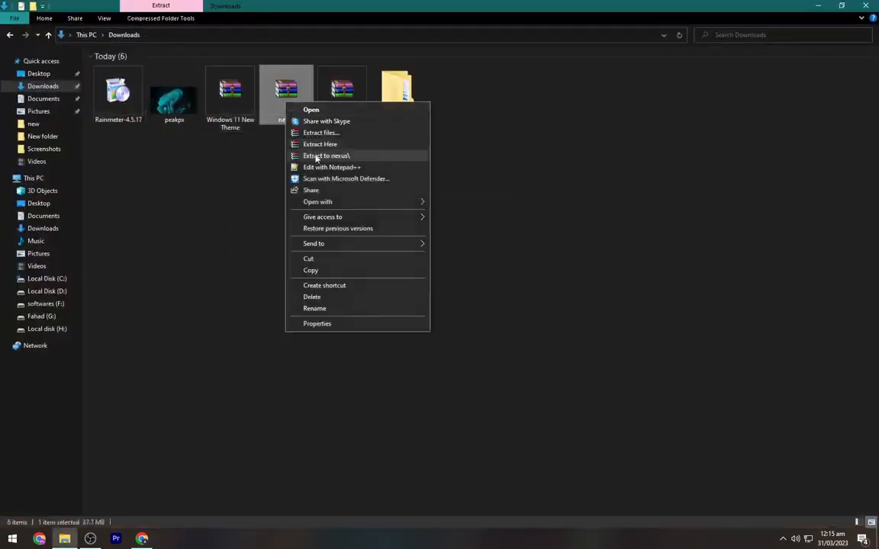
pyautogui.click(314, 157)
pyautogui.rightClick(340, 114)
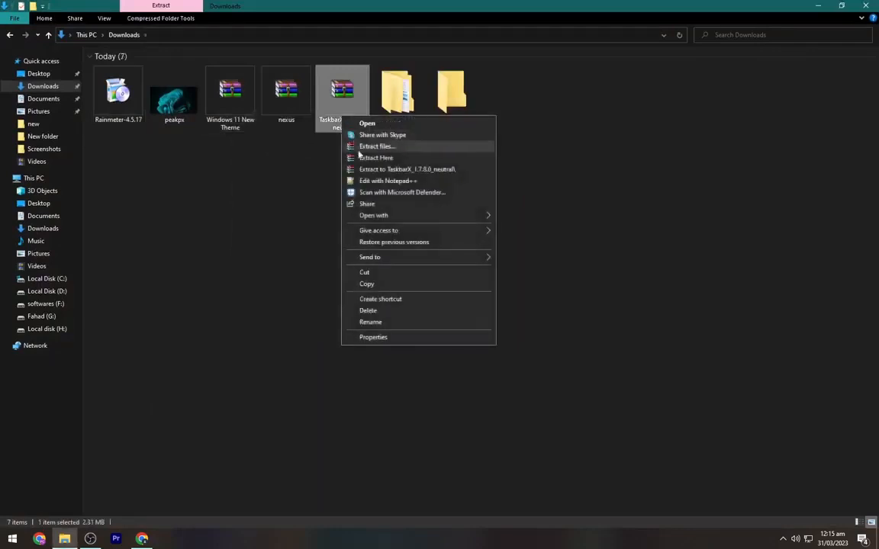
pyautogui.click(363, 169)
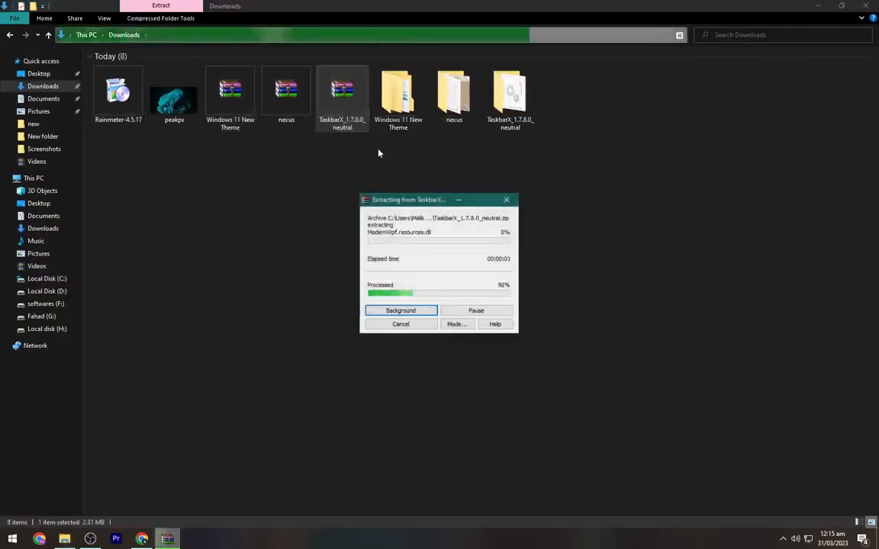
pyautogui.moveTo(359, 154); pyautogui.dragTo(214, 92)
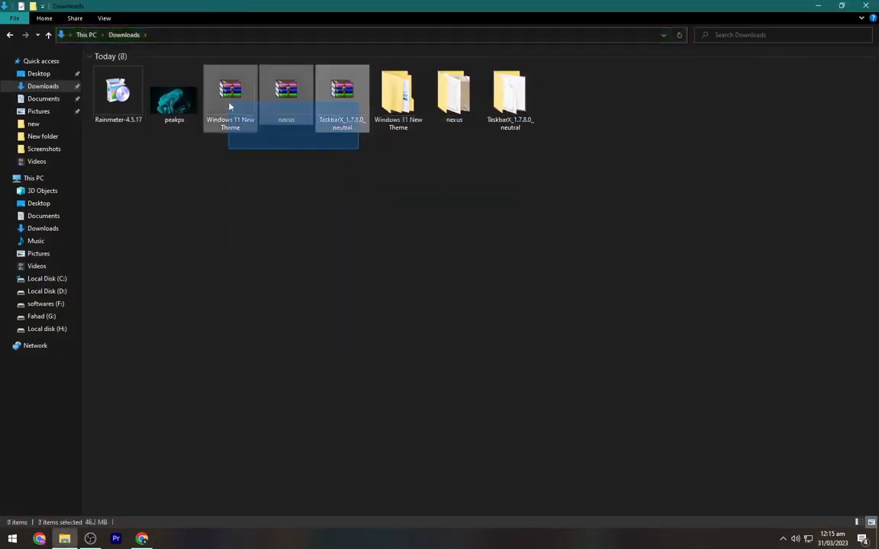
pyautogui.press('Delete')
# - Shrink the Downloads window and set the peakpx image as the desktop background
pyautogui.click(155, 90)
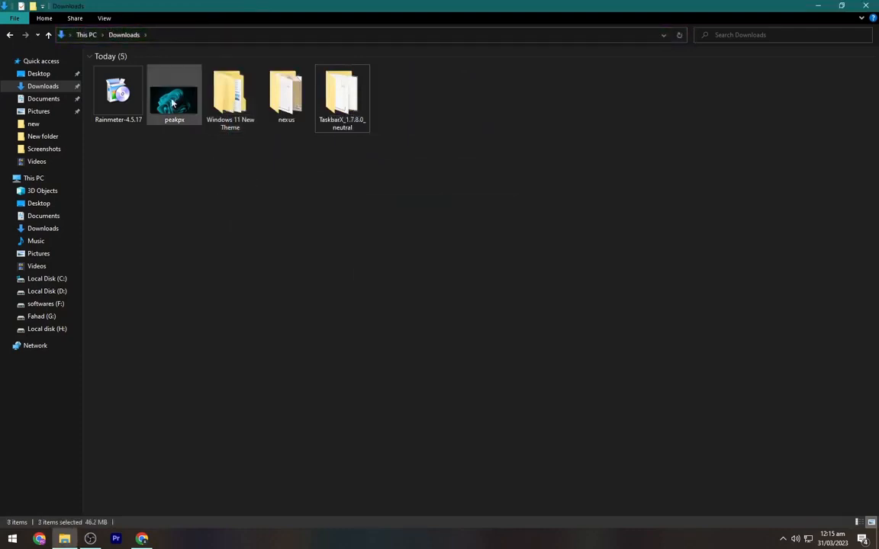
pyautogui.rightClick(154, 89)
pyautogui.click(841, 5)
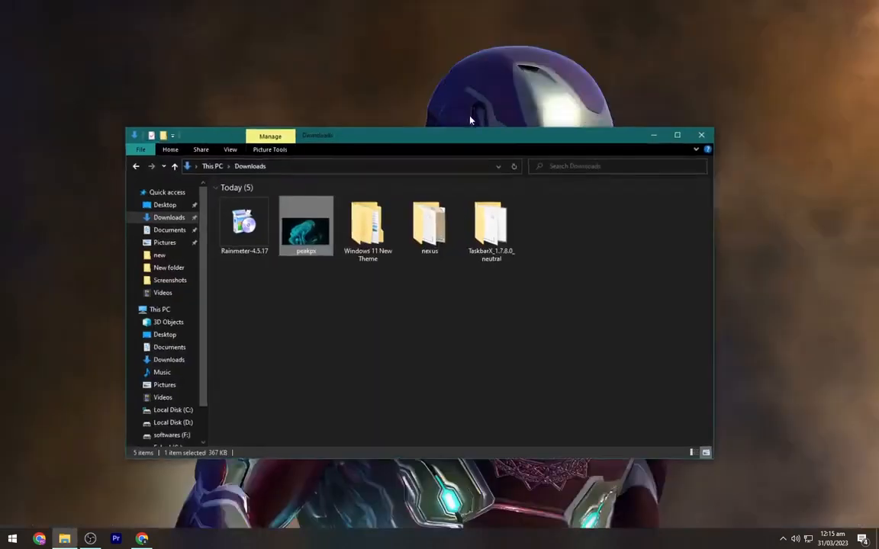
pyautogui.moveTo(444, 142); pyautogui.dragTo(489, 82)
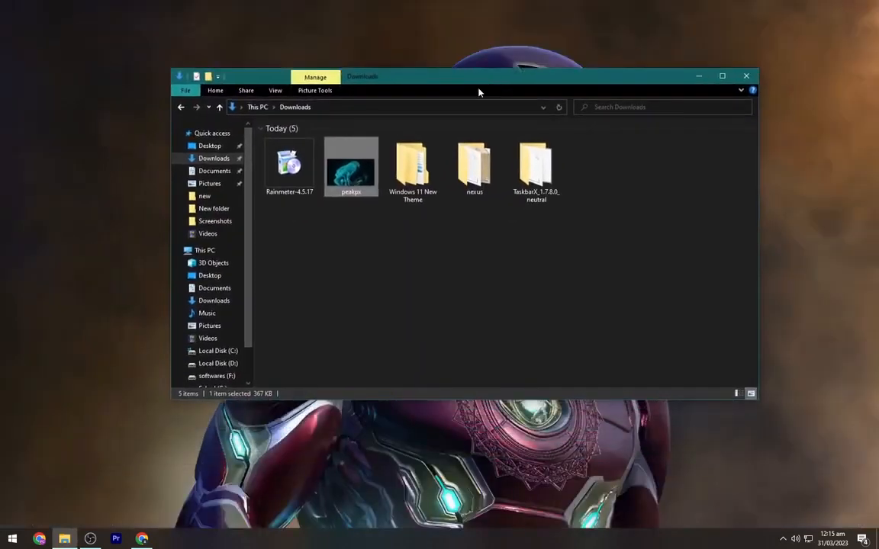
pyautogui.rightClick(363, 156)
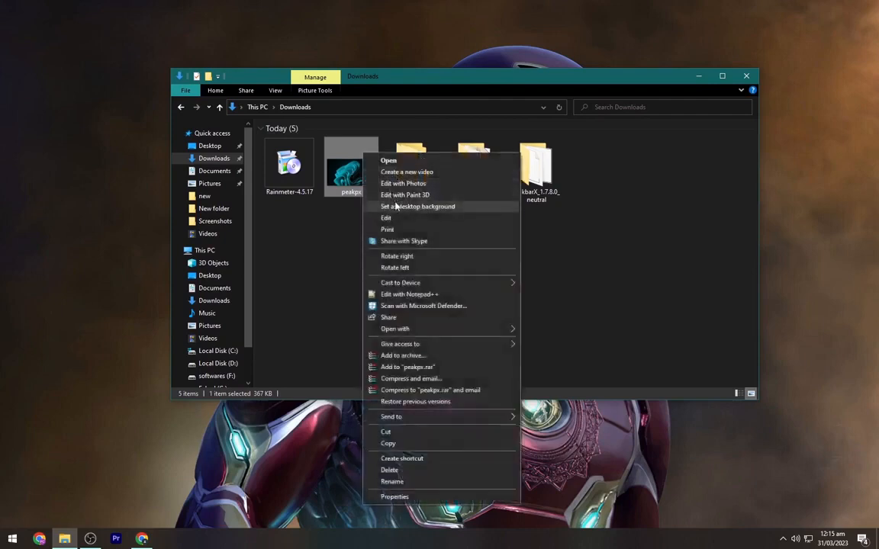
pyautogui.click(359, 206)
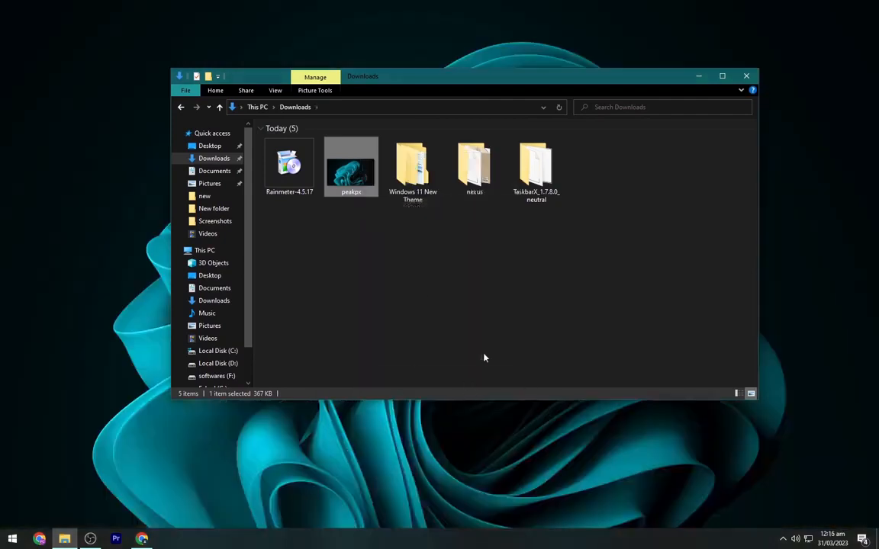
# - Maximize the Downloads window and run the TaskbarX application from the TaskbarX_1.7.8.0_neutral folder
pyautogui.click(721, 77)
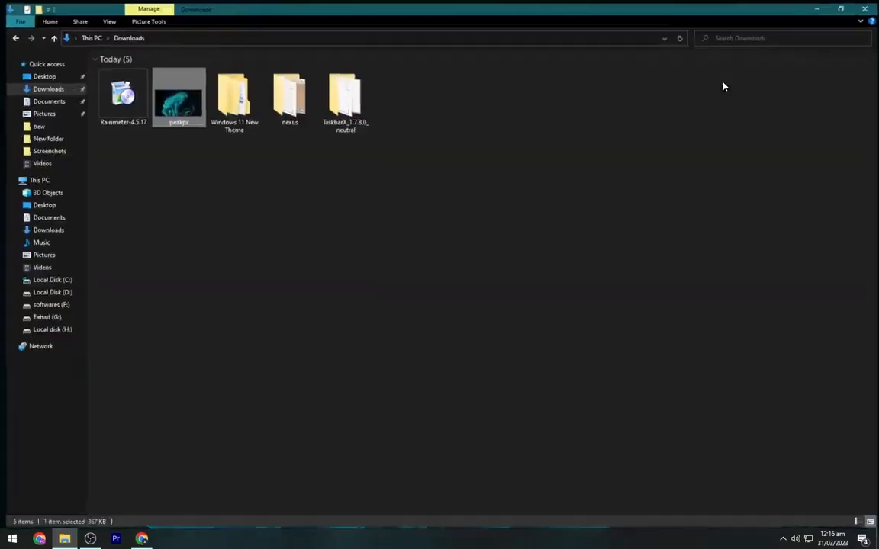
pyautogui.doubleClick(345, 114)
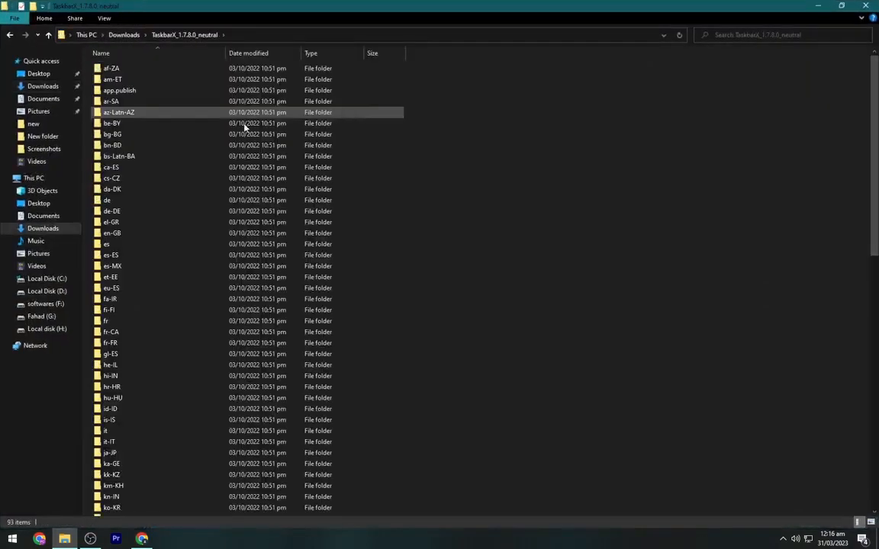
pyautogui.scroll(-10, 164, 224)
pyautogui.scroll(-5, 164, 225)
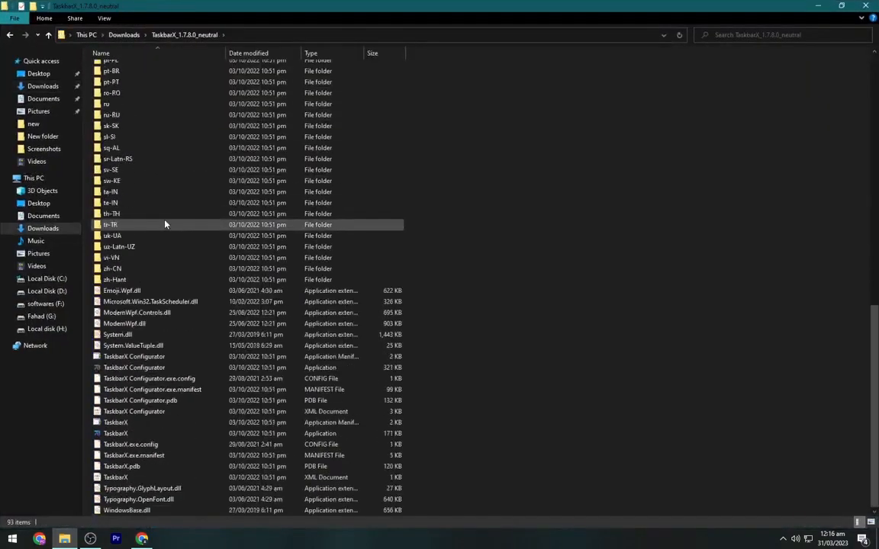
pyautogui.click(171, 434)
pyautogui.doubleClick(171, 434)
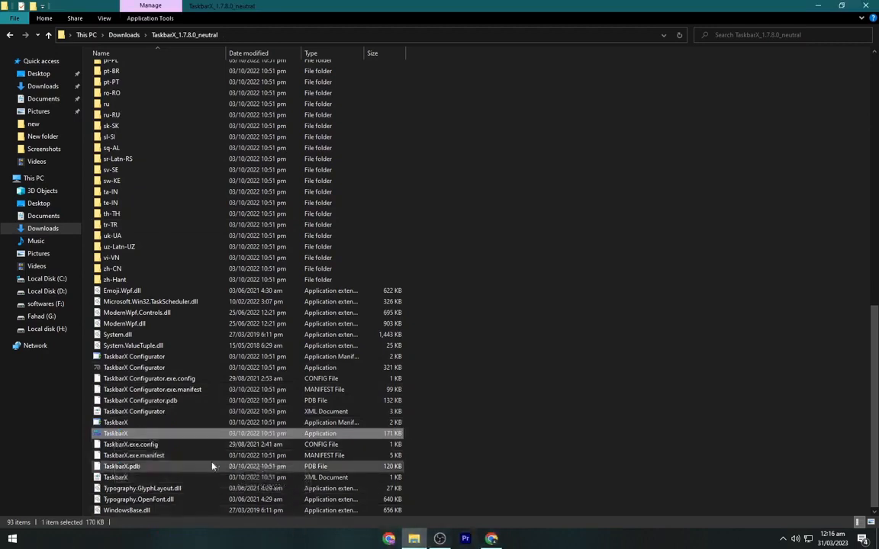
# - Launch the TaskbarX Configurator application and allow it to run despite the SmartScreen block
pyautogui.doubleClick(165, 370)
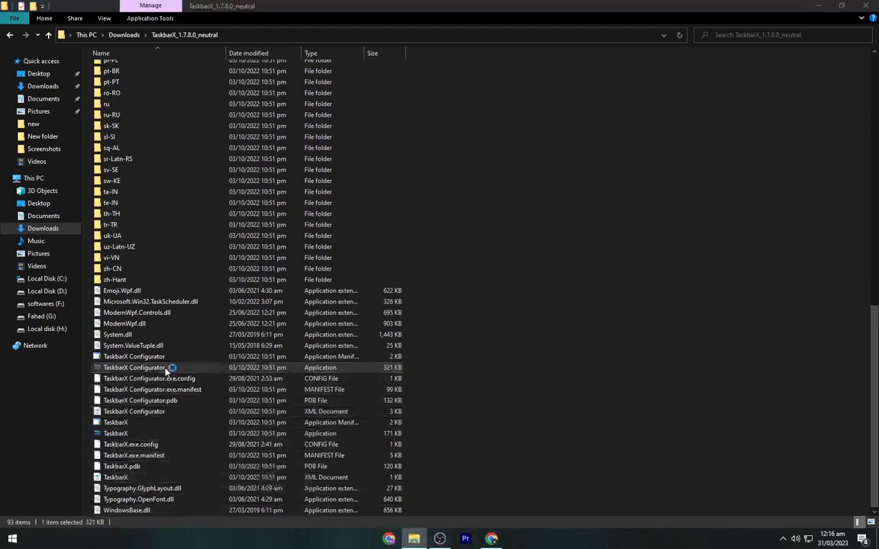
pyautogui.click(334, 195)
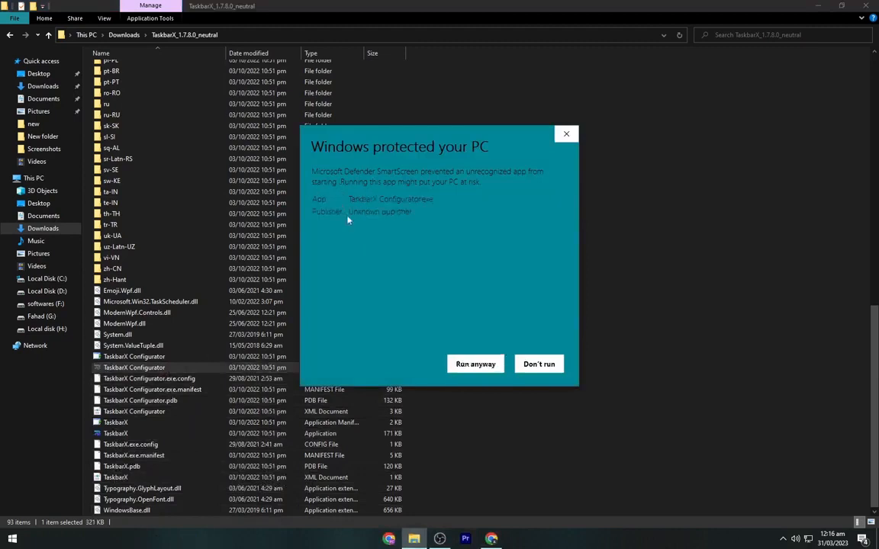
pyautogui.click(484, 368)
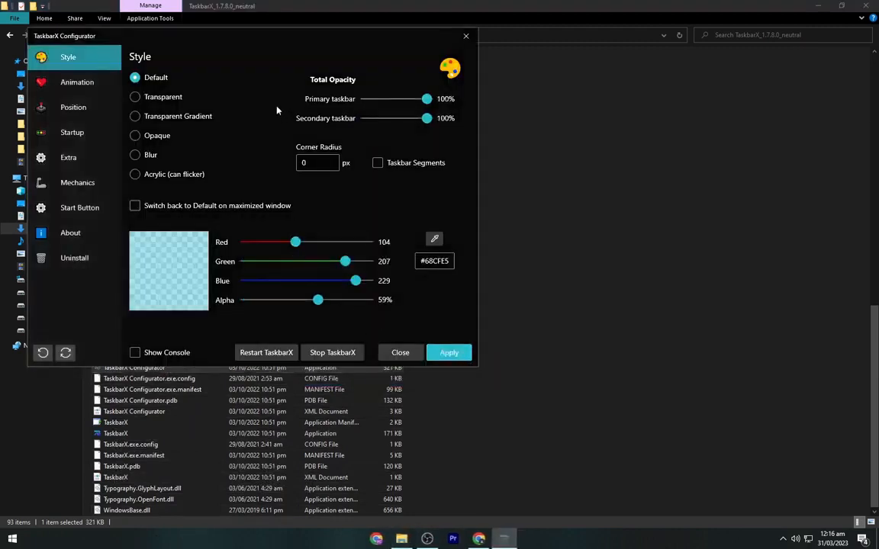
# - Set the taskbar style to Transparent Gradient with 29% alpha, apply it and close the configurator
pyautogui.moveTo(182, 38); pyautogui.dragTo(387, 71)
pyautogui.click(365, 152)
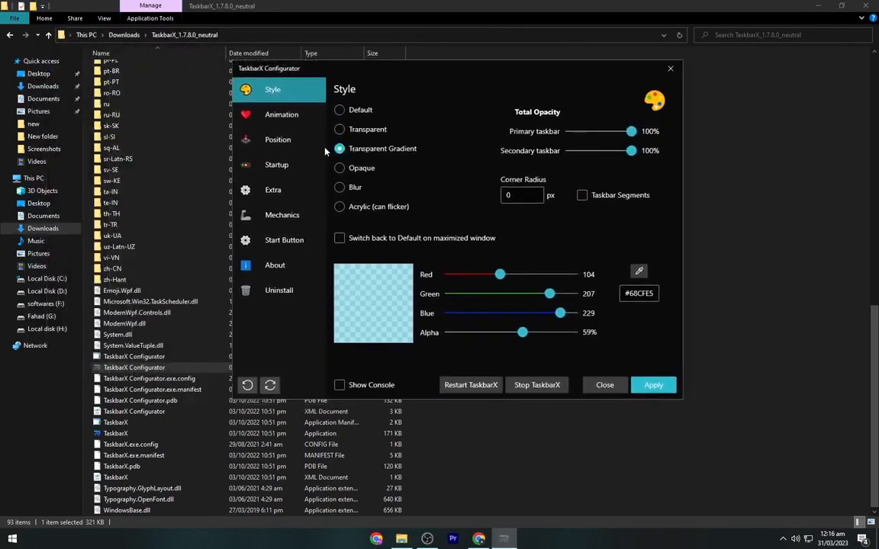
pyautogui.moveTo(522, 332); pyautogui.dragTo(485, 332)
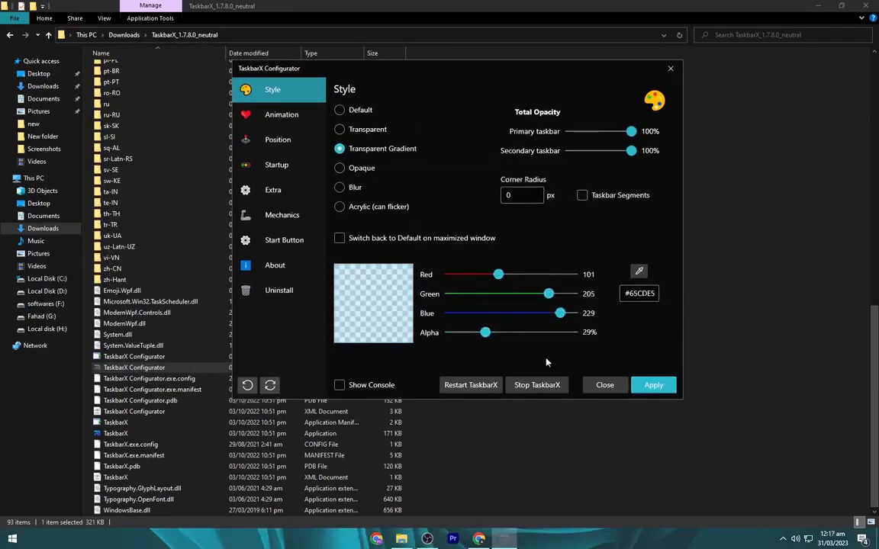
pyautogui.click(655, 388)
pyautogui.click(607, 386)
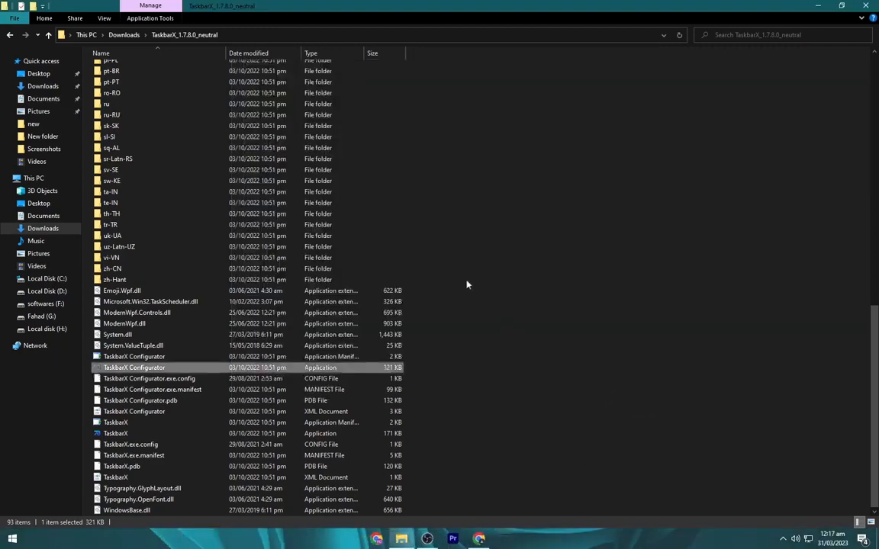
# - Return to the Downloads folder and briefly minimize its window to check the restyled taskbar on the desktop
pyautogui.click(122, 34)
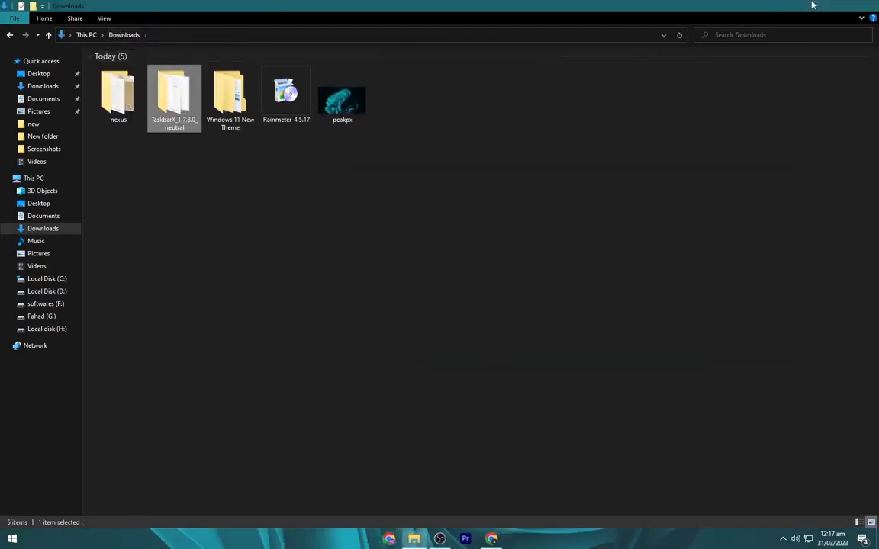
pyautogui.click(815, 6)
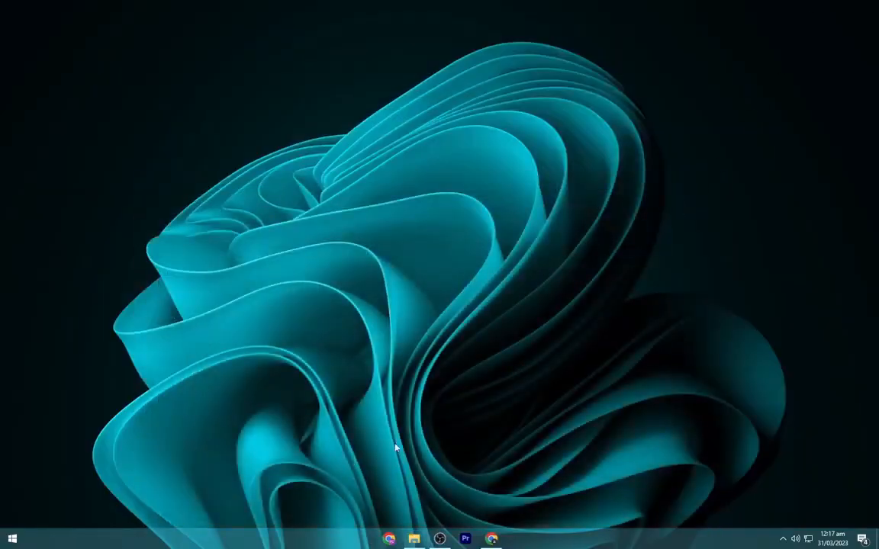
pyautogui.click(415, 539)
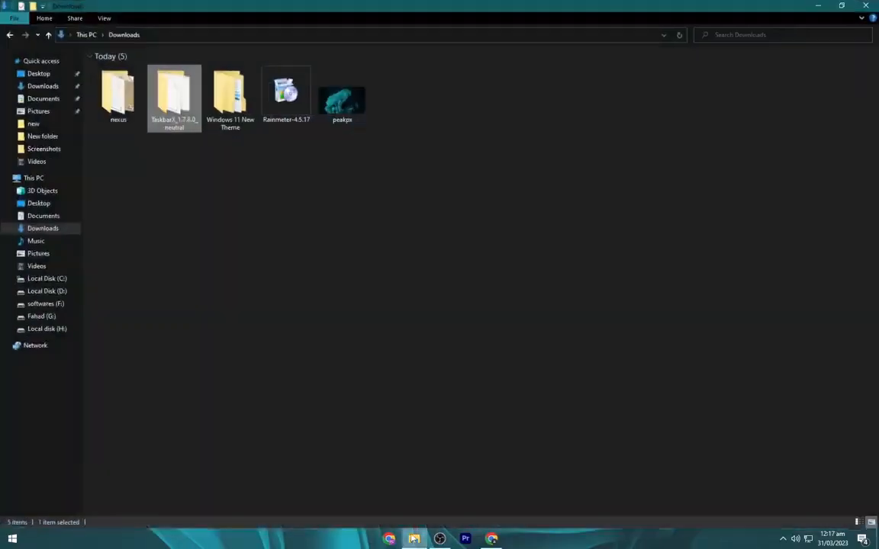
pyautogui.click(286, 220)
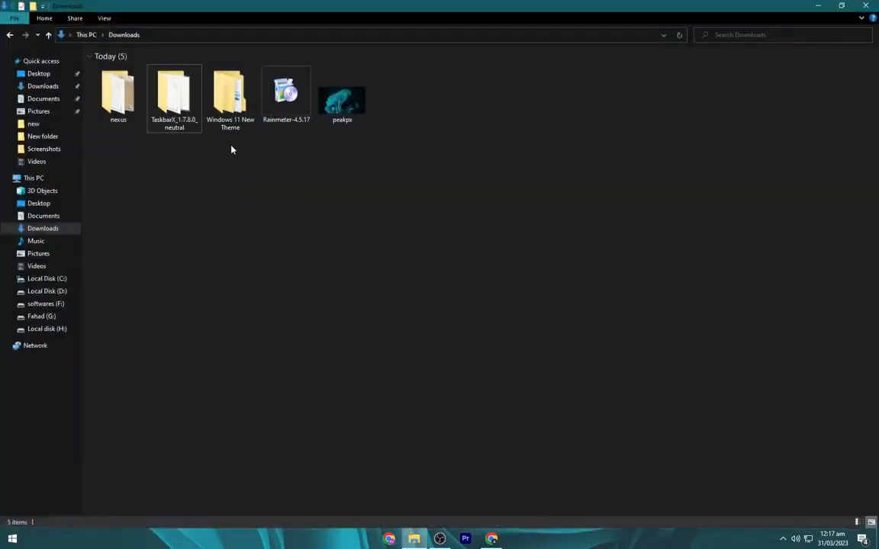
# - Copy the CLOCK SKIN and Maximin folders from Windows 11 New Theme > Windows 11
pyautogui.click(223, 111)
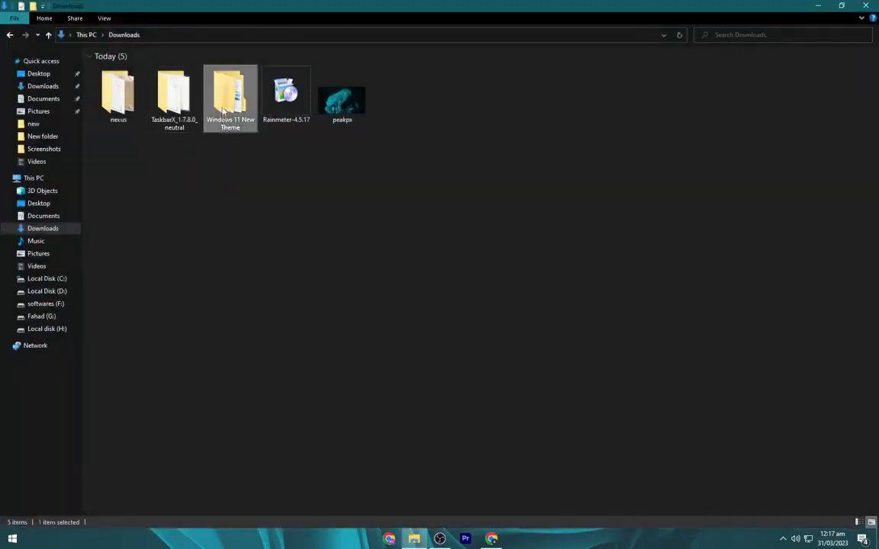
pyautogui.doubleClick(223, 111)
pyautogui.doubleClick(172, 71)
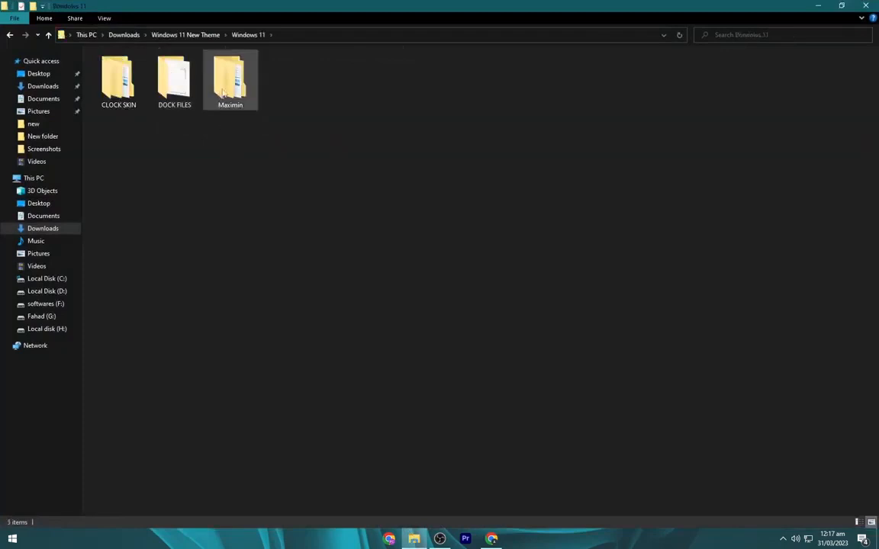
pyautogui.click(224, 92)
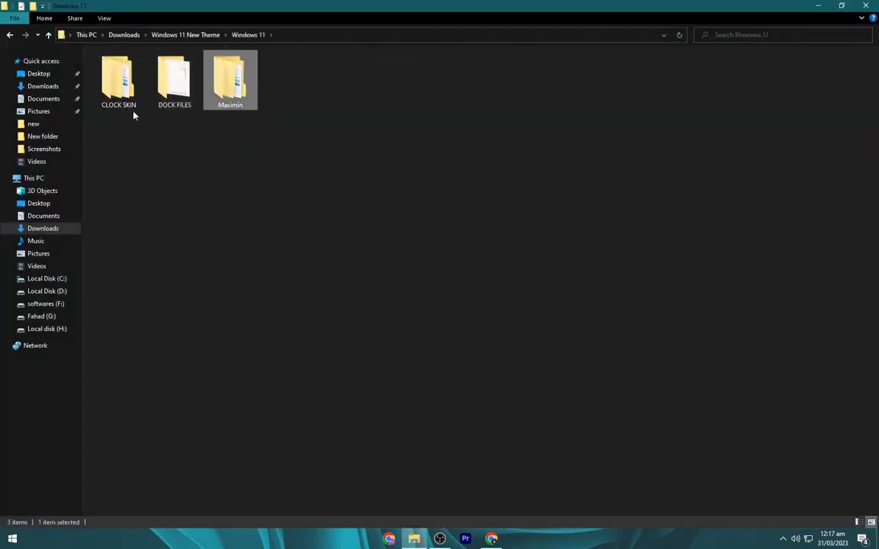
pyautogui.hotkey('ctrl', 'a')
pyautogui.rightClick(124, 81)
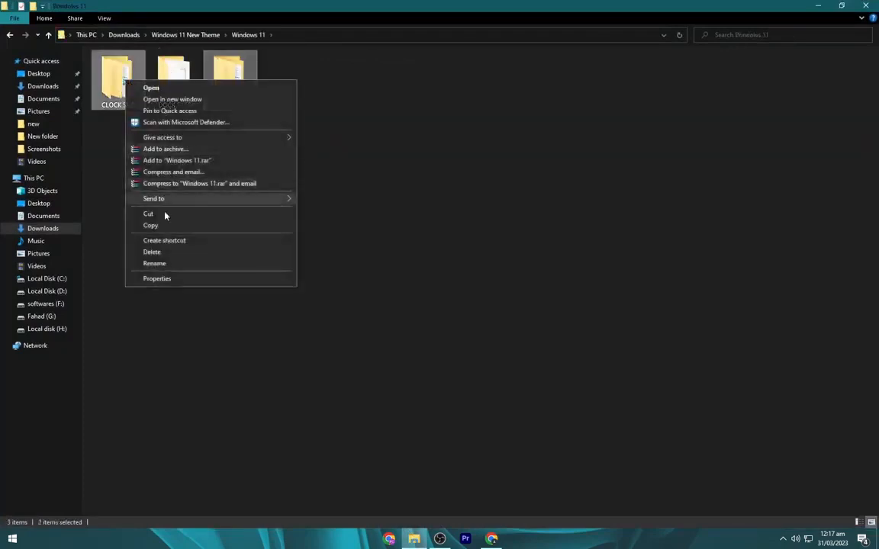
pyautogui.click(147, 222)
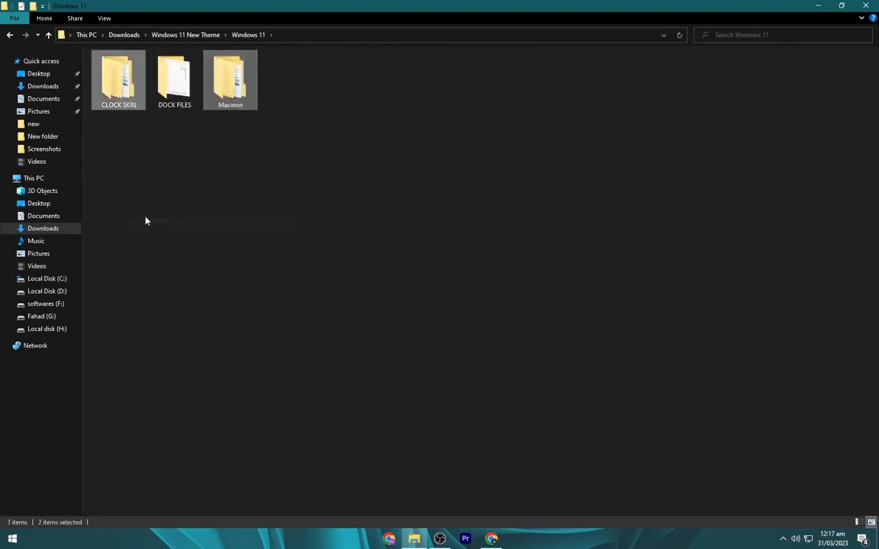
# - Paste the two copied skin folders into Documents > Rainmeter > Skins
pyautogui.click(43, 100)
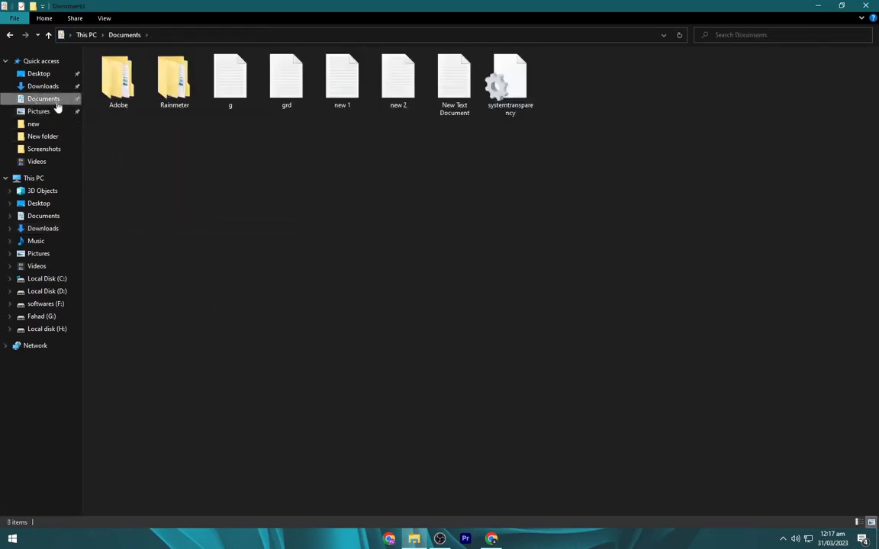
pyautogui.doubleClick(171, 106)
pyautogui.doubleClick(172, 70)
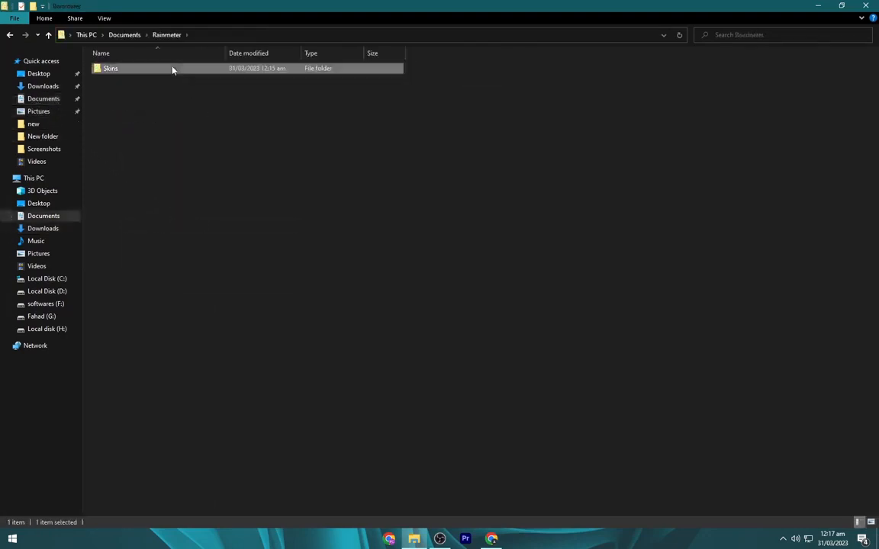
pyautogui.rightClick(275, 143)
pyautogui.click(339, 217)
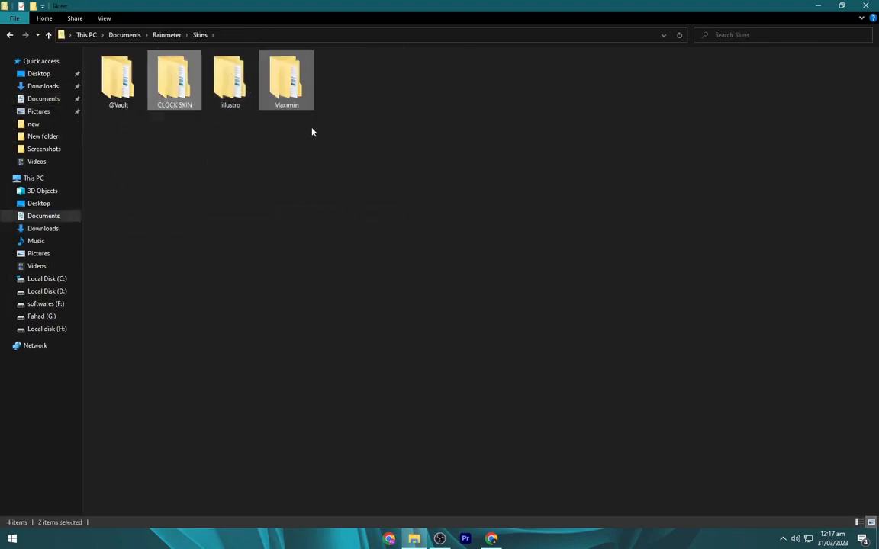
# - Copy the DOCK FILES folder from Downloads > Windows 11 New Theme > Windows 11
pyautogui.click(39, 86)
pyautogui.doubleClick(227, 122)
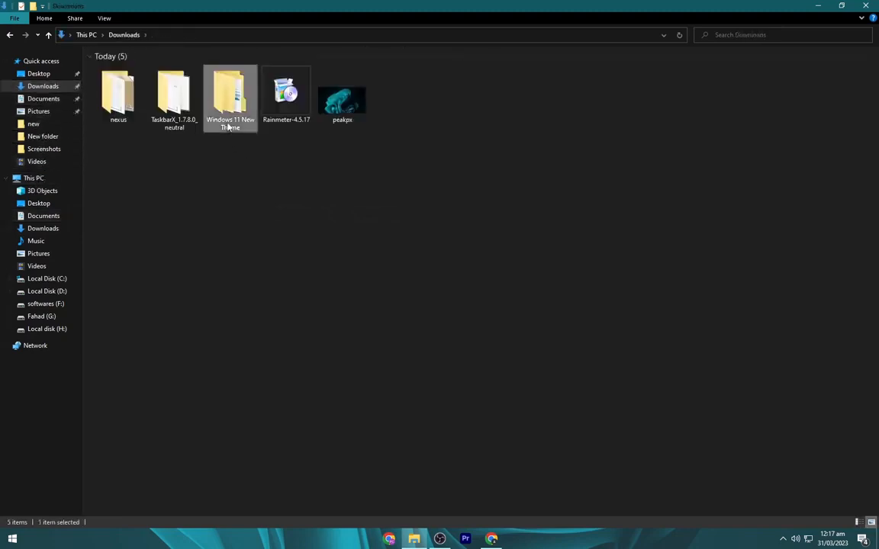
pyautogui.doubleClick(198, 70)
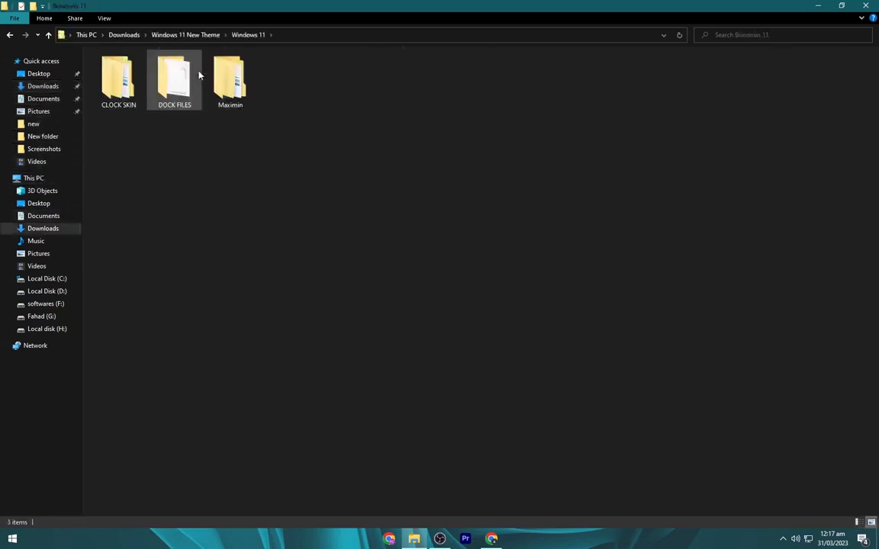
pyautogui.click(180, 79)
pyautogui.rightClick(180, 79)
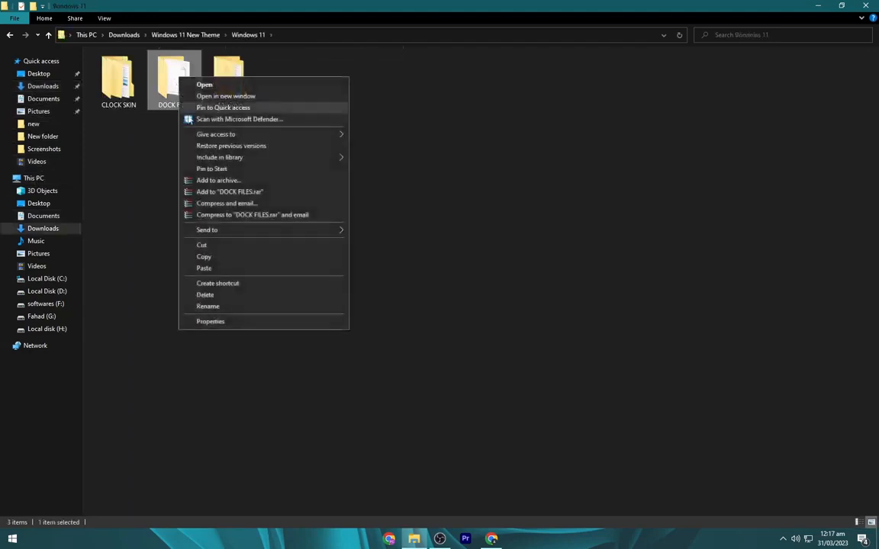
pyautogui.click(227, 257)
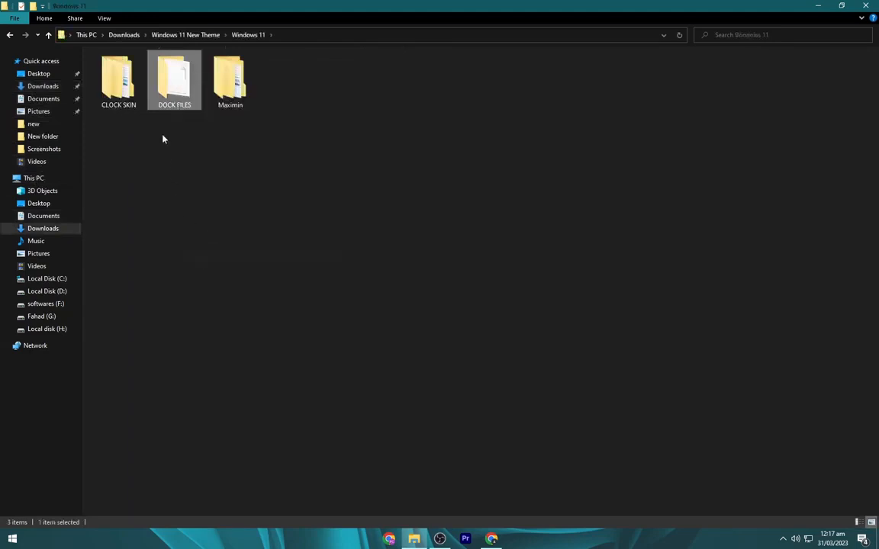
# - Paste the DOCK FILES folder into the root of Local Disk (C:)
pyautogui.click(52, 180)
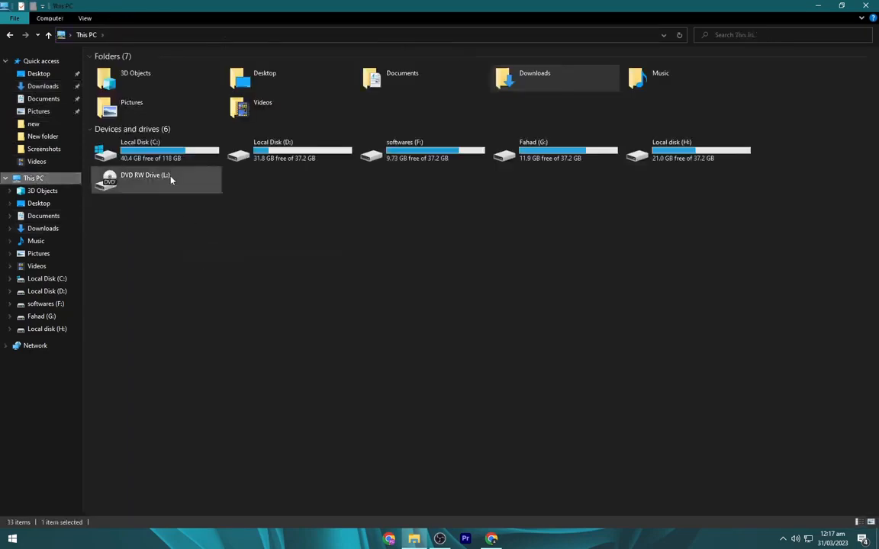
pyautogui.doubleClick(176, 158)
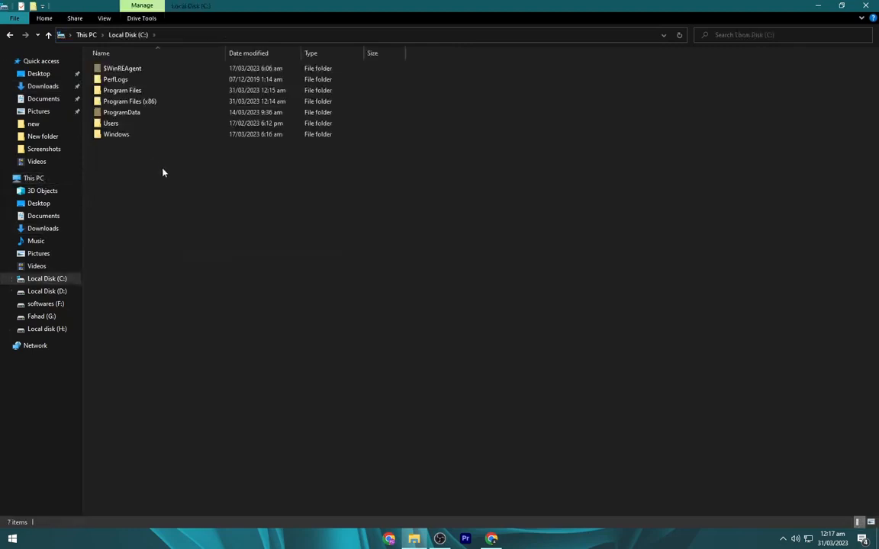
pyautogui.rightClick(163, 172)
pyautogui.click(208, 228)
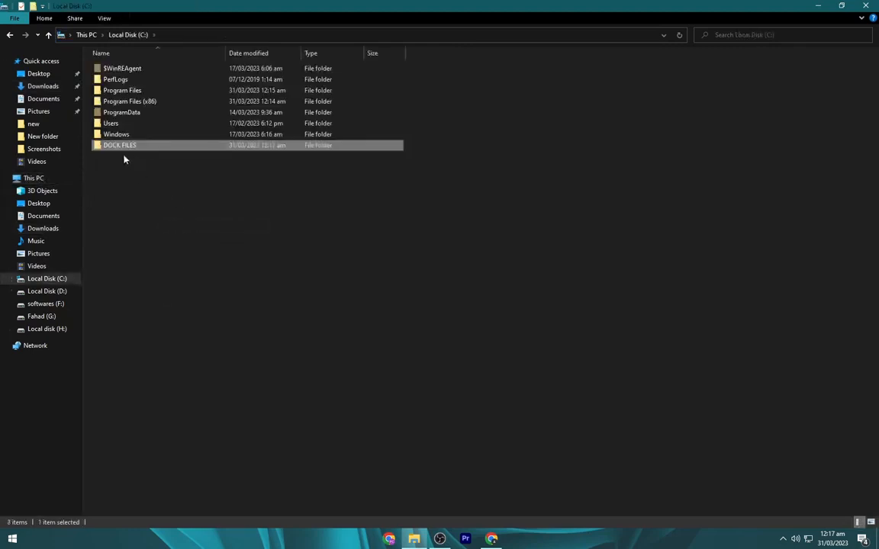
pyautogui.click(145, 162)
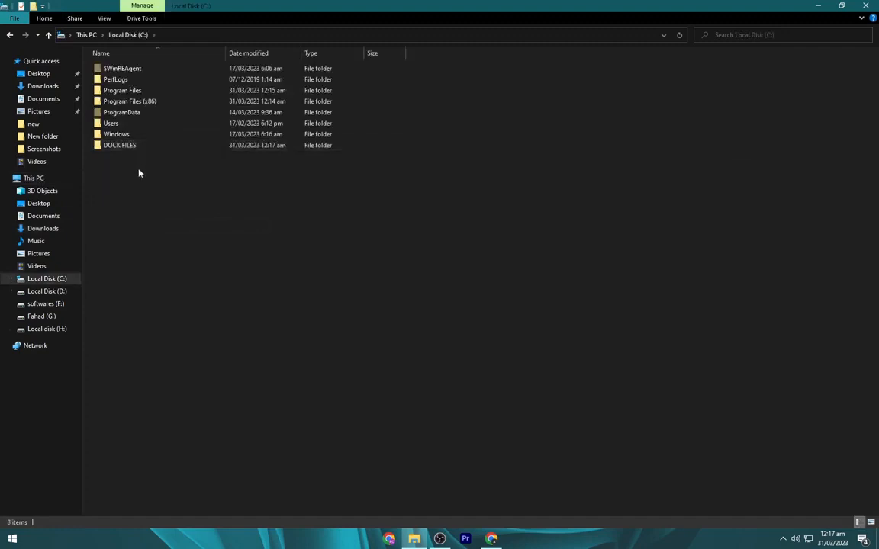
# - Run the NexusSetup installer from the nexus folder in Downloads
pyautogui.click(44, 87)
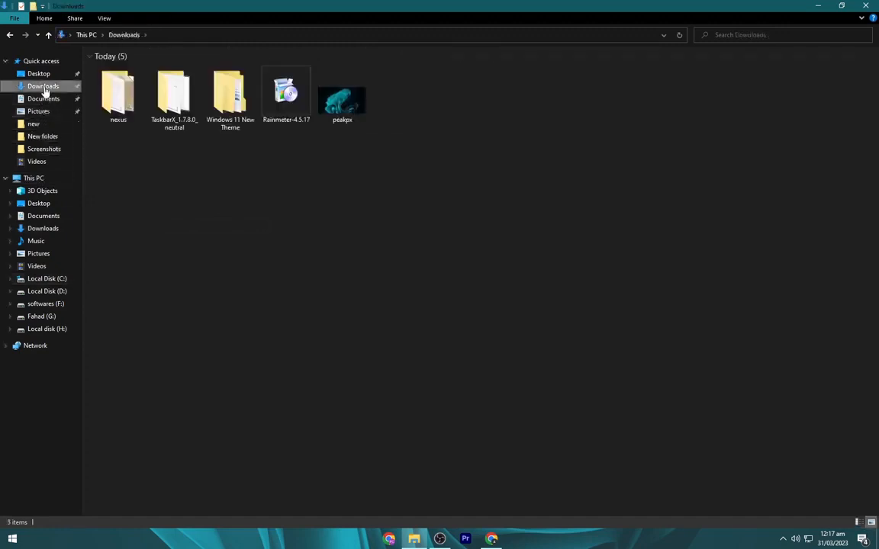
pyautogui.click(122, 96)
pyautogui.doubleClick(132, 108)
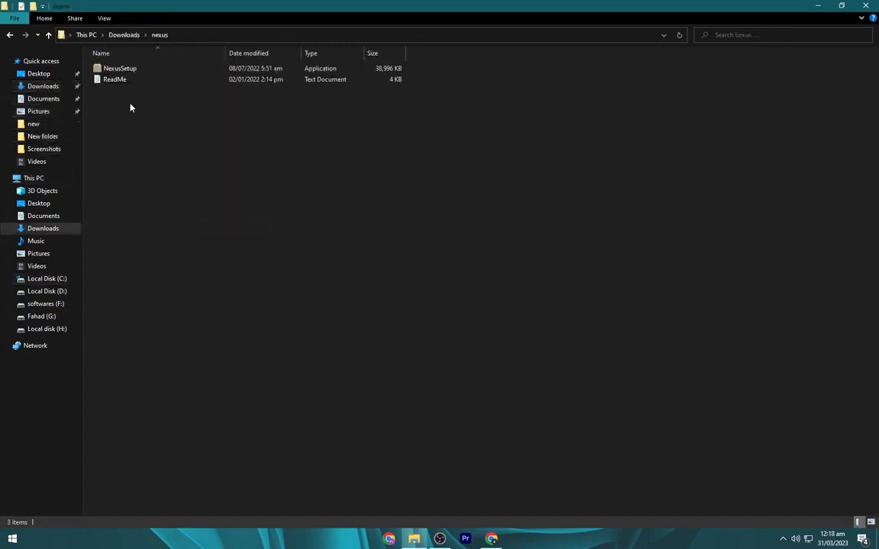
pyautogui.click(130, 70)
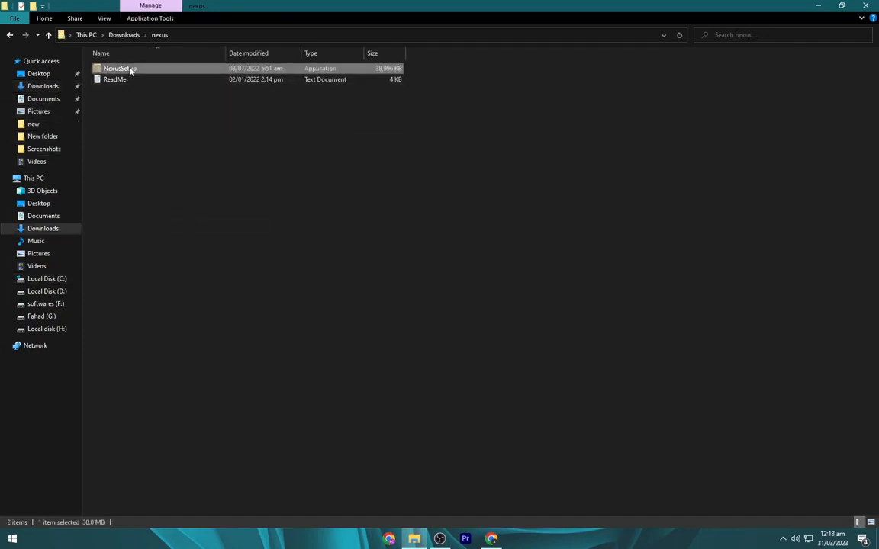
pyautogui.rightClick(130, 71)
pyautogui.click(152, 86)
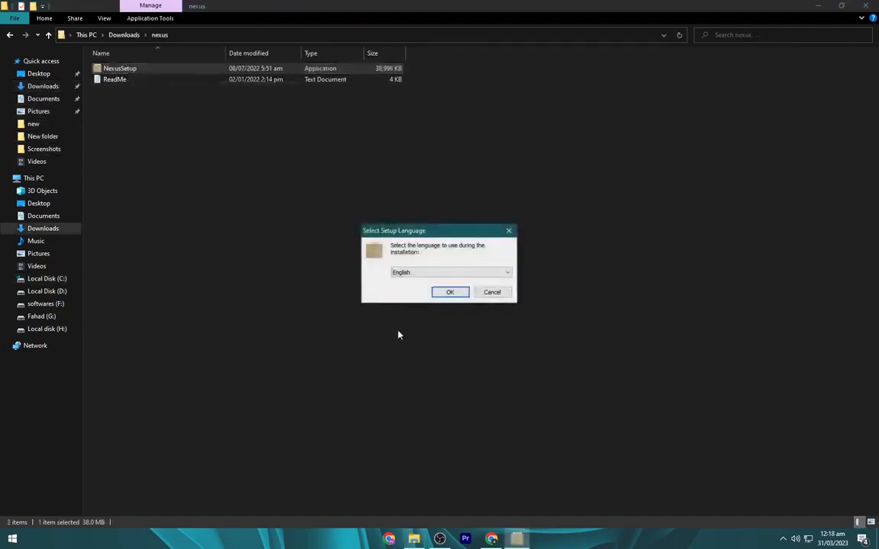
# - Install Nexus with English as the setup language, accepting the licence and default options, and minimize the nexus folder window
pyautogui.click(450, 294)
pyautogui.click(386, 319)
pyautogui.click(492, 354)
pyautogui.click(495, 356)
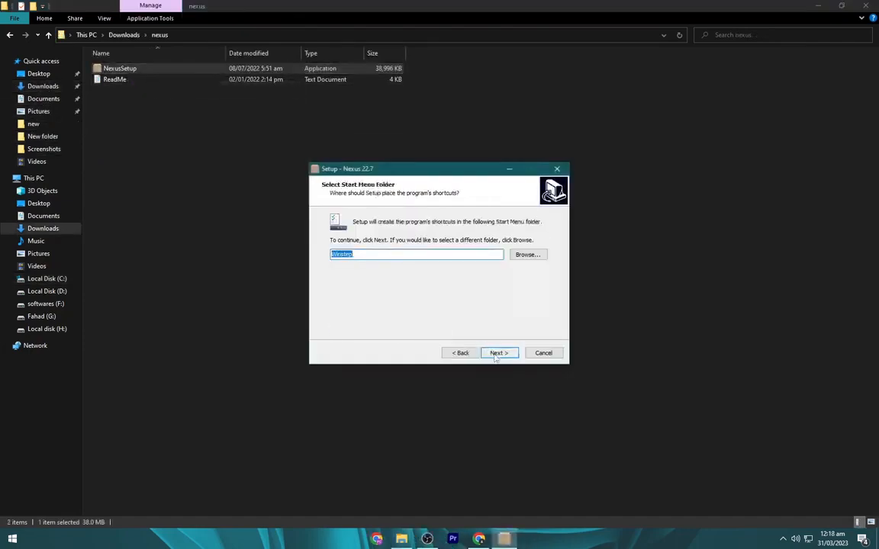
pyautogui.click(497, 354)
pyautogui.click(503, 354)
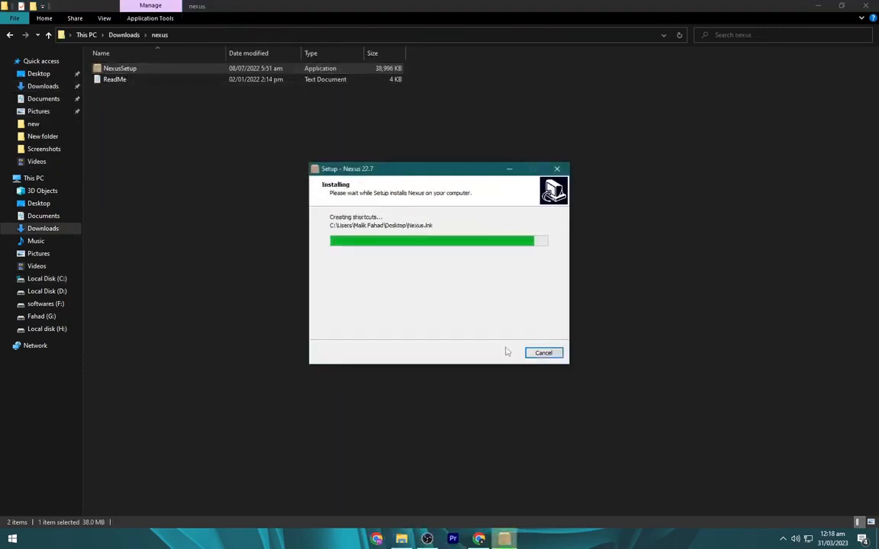
pyautogui.click(497, 352)
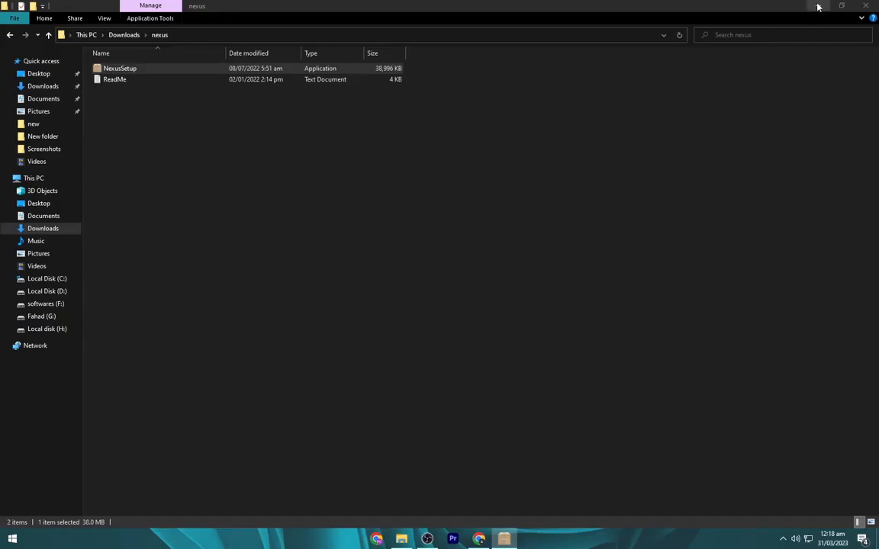
pyautogui.click(818, 7)
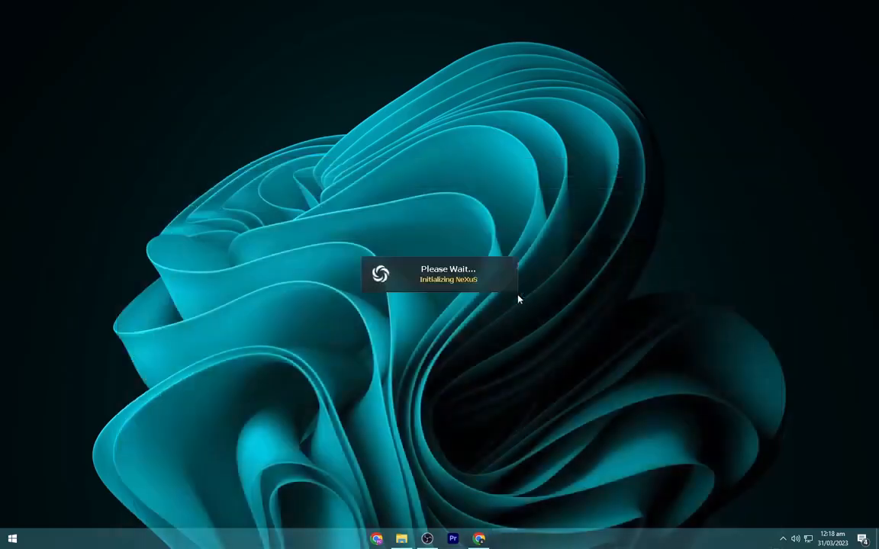
# - Open the file browser for restoring a configuration backup from the advanced Nexus preferences
pyautogui.click(262, 30)
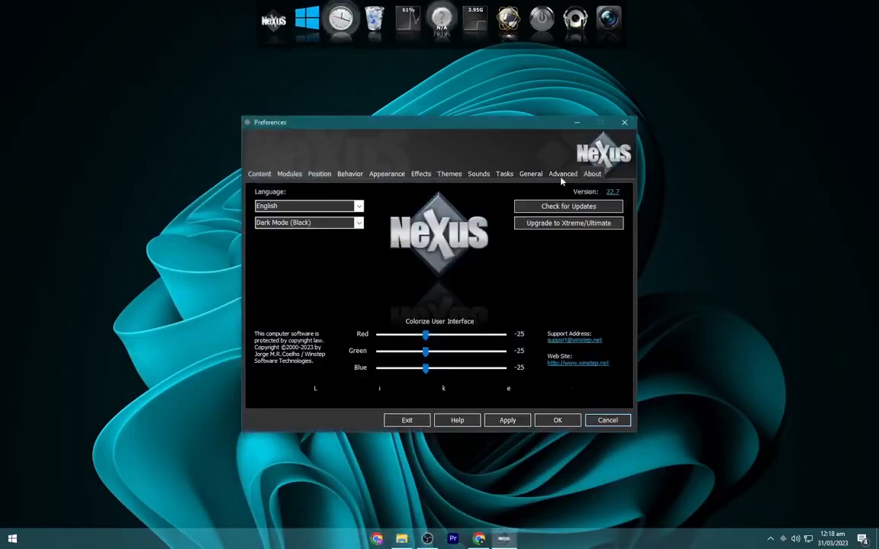
pyautogui.click(562, 174)
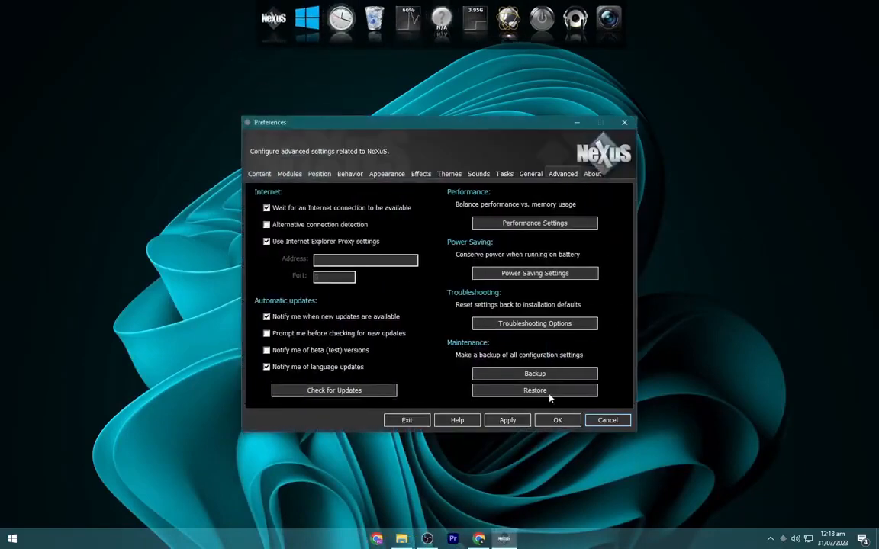
pyautogui.click(550, 394)
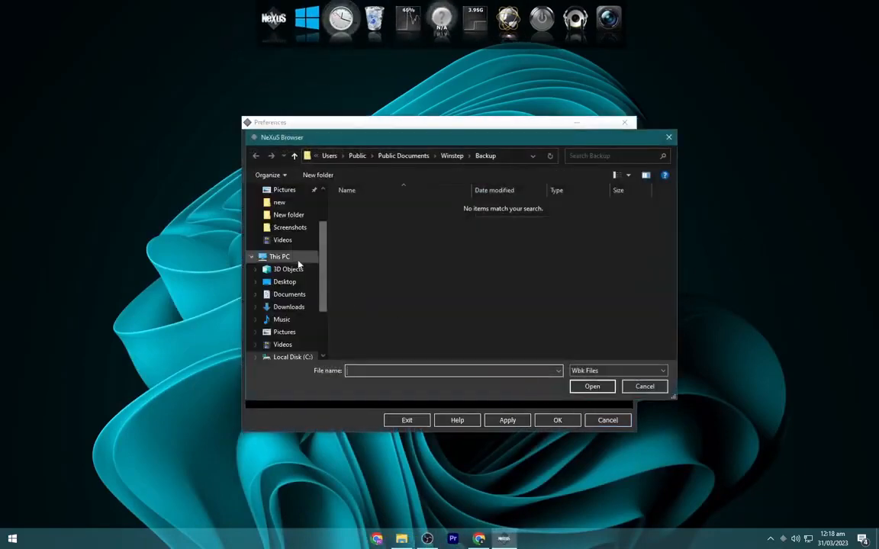
# - Restore the dock configuration from wsbackup.wbk in C:\DOCK FILES, apply it and close the preferences
pyautogui.click(290, 257)
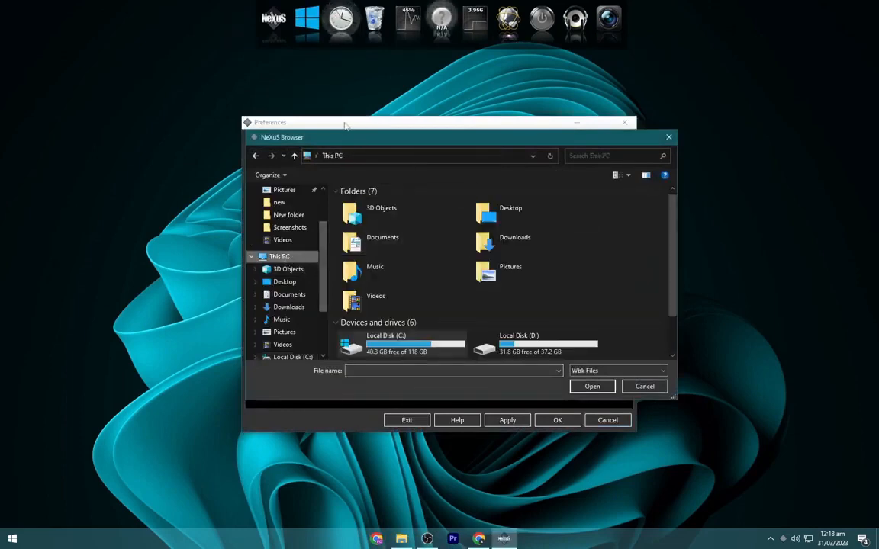
pyautogui.moveTo(353, 137); pyautogui.dragTo(334, 138)
pyautogui.scroll(-2, 412, 215)
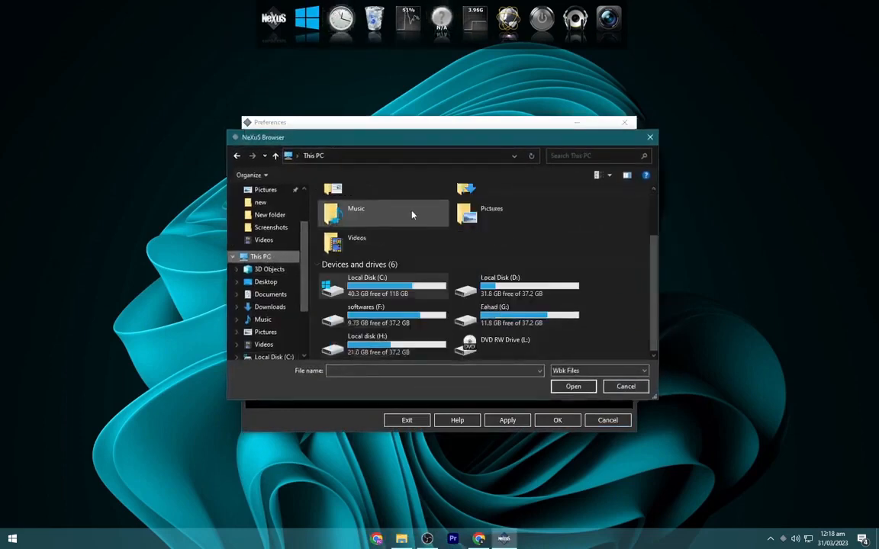
pyautogui.click(396, 286)
pyautogui.doubleClick(396, 286)
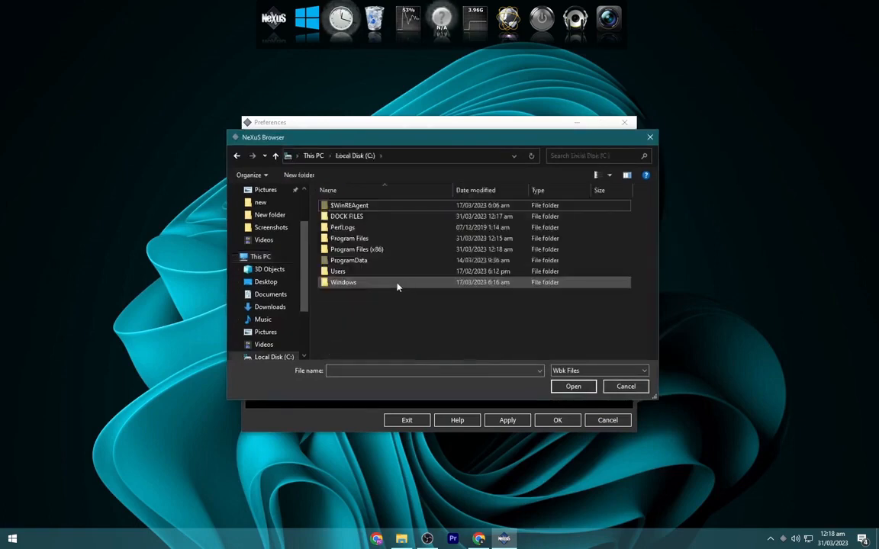
pyautogui.click(349, 218)
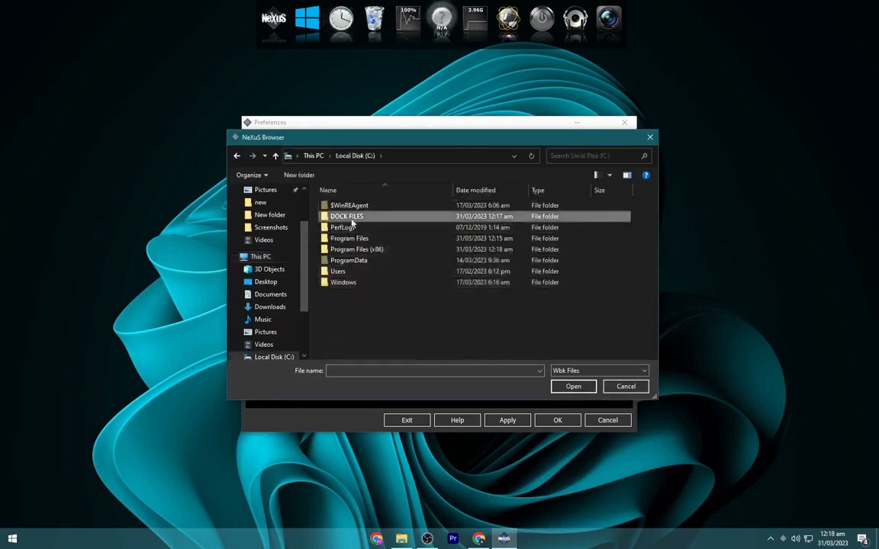
pyautogui.doubleClick(351, 219)
pyautogui.click(352, 207)
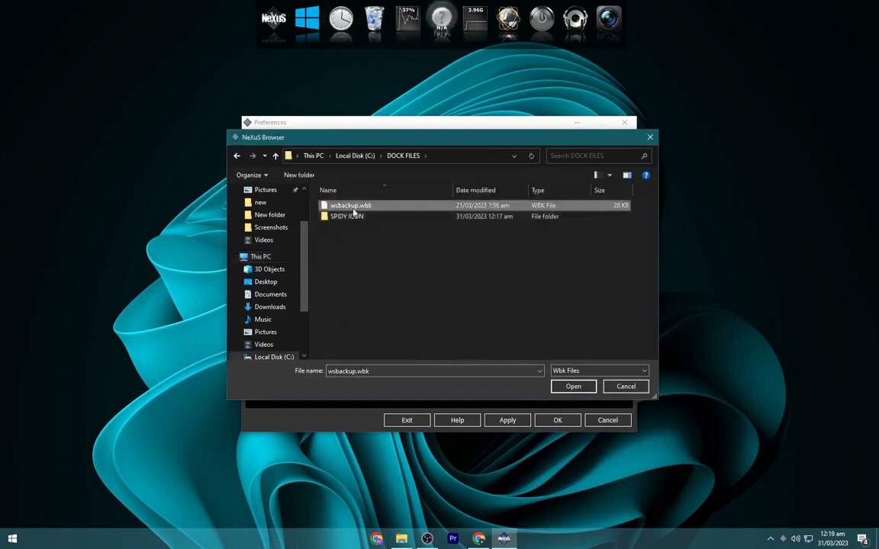
pyautogui.doubleClick(353, 207)
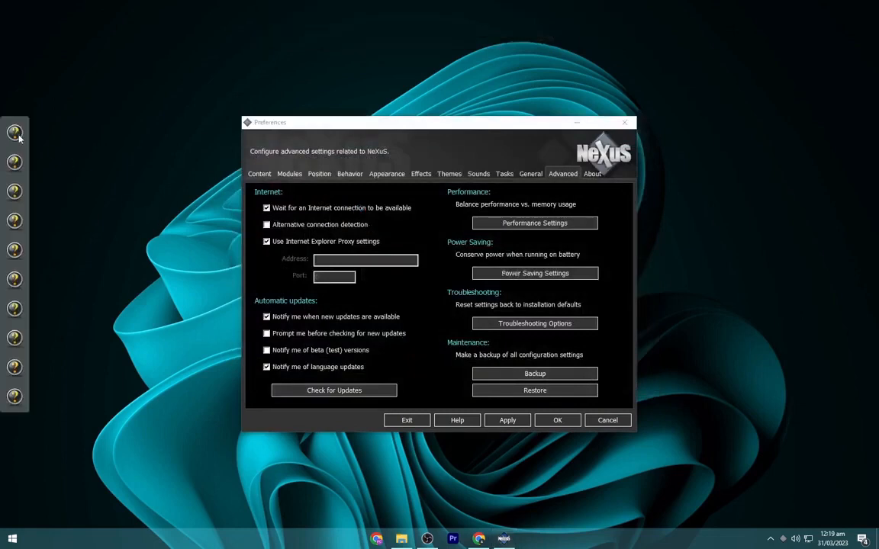
pyautogui.click(511, 419)
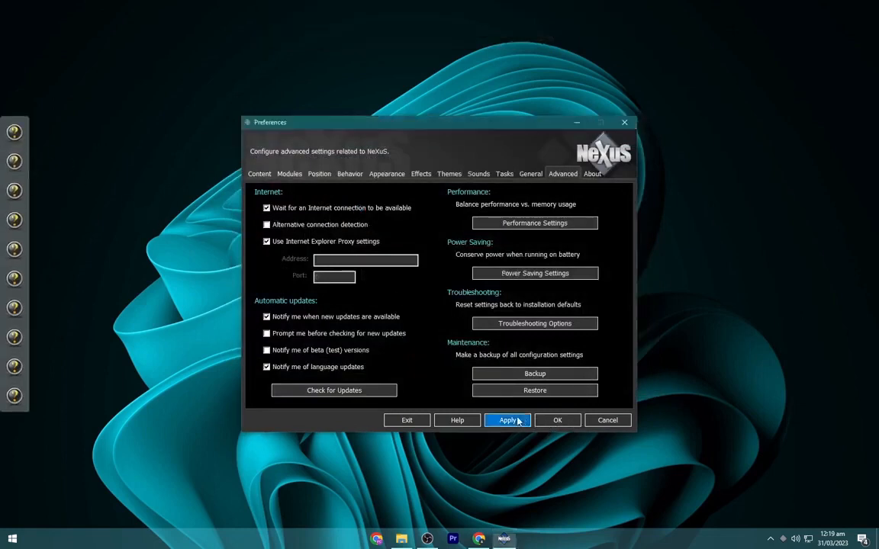
pyautogui.click(573, 425)
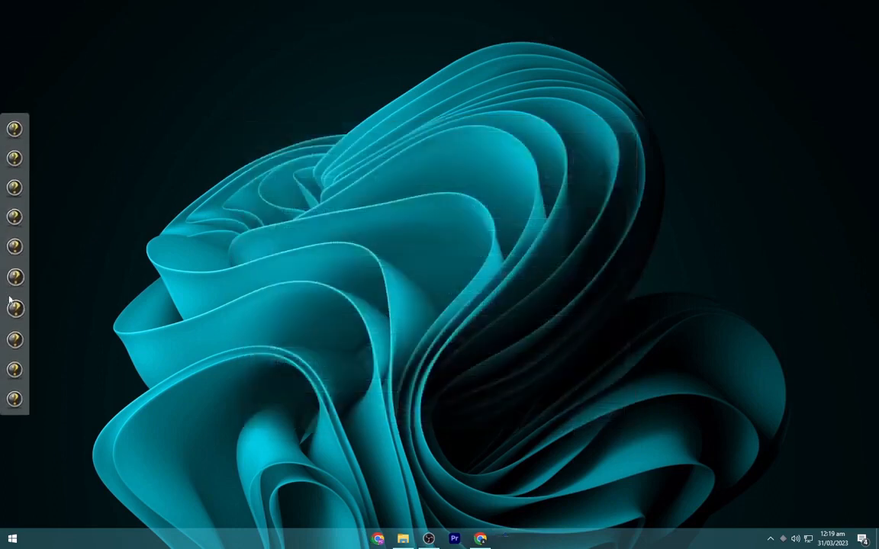
# - Change the icon of the first dock item, This PC, to a.png from C:\DOCK FILES\SPIDY ICON
pyautogui.rightClick(15, 132)
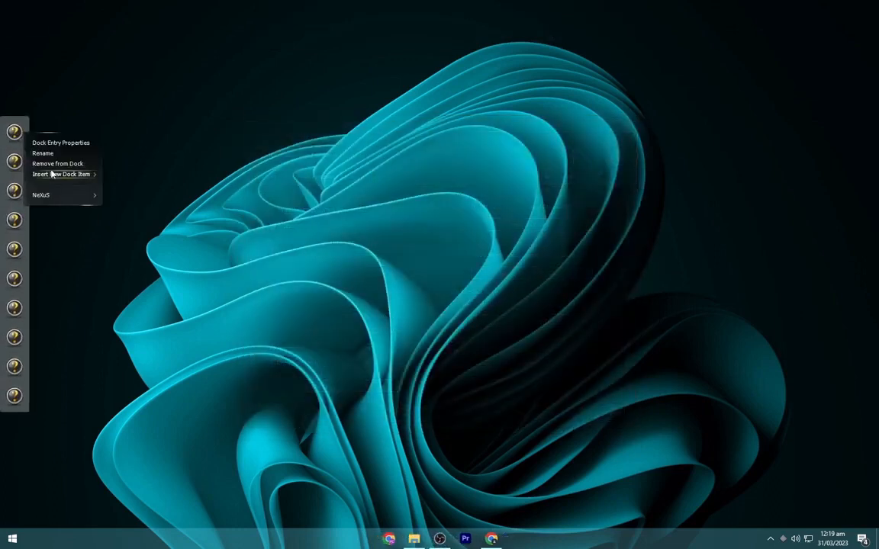
pyautogui.click(49, 143)
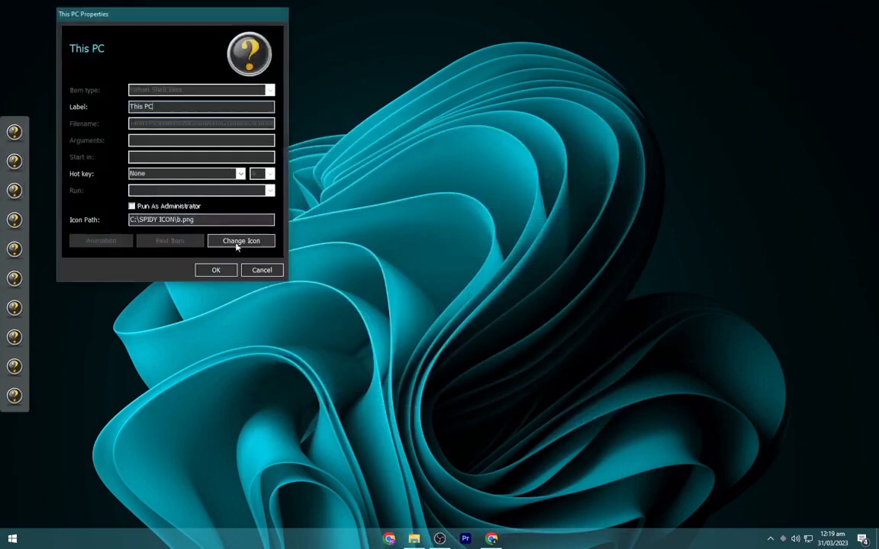
pyautogui.click(239, 241)
pyautogui.click(393, 181)
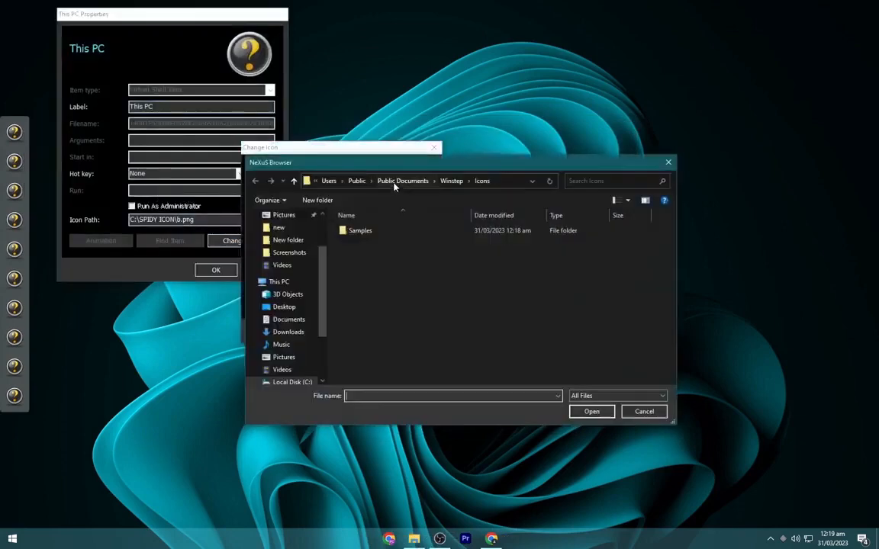
pyautogui.click(278, 282)
pyautogui.doubleClick(385, 370)
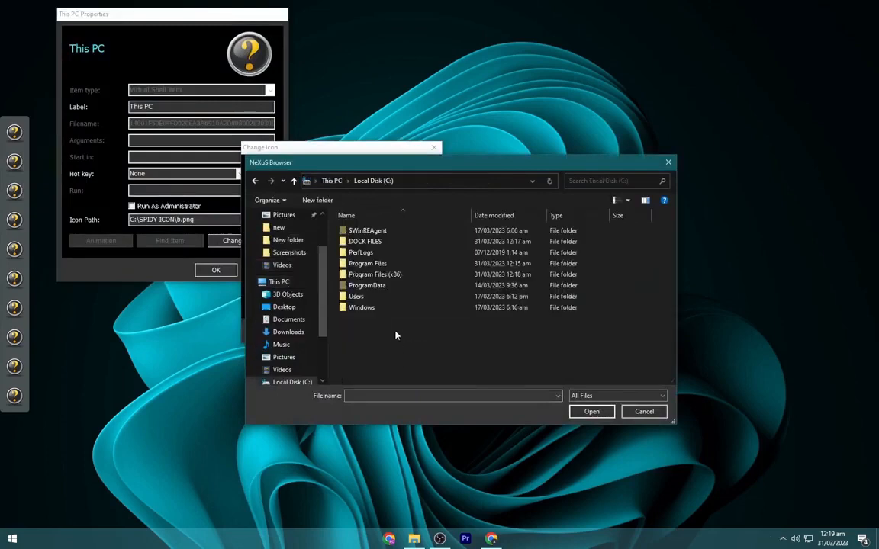
pyautogui.doubleClick(377, 241)
pyautogui.doubleClick(378, 242)
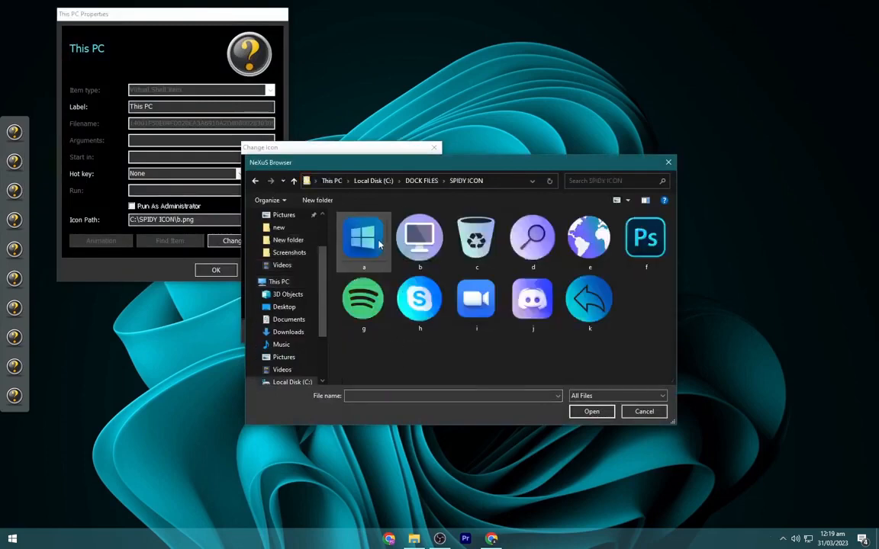
pyautogui.doubleClick(379, 244)
pyautogui.click(373, 332)
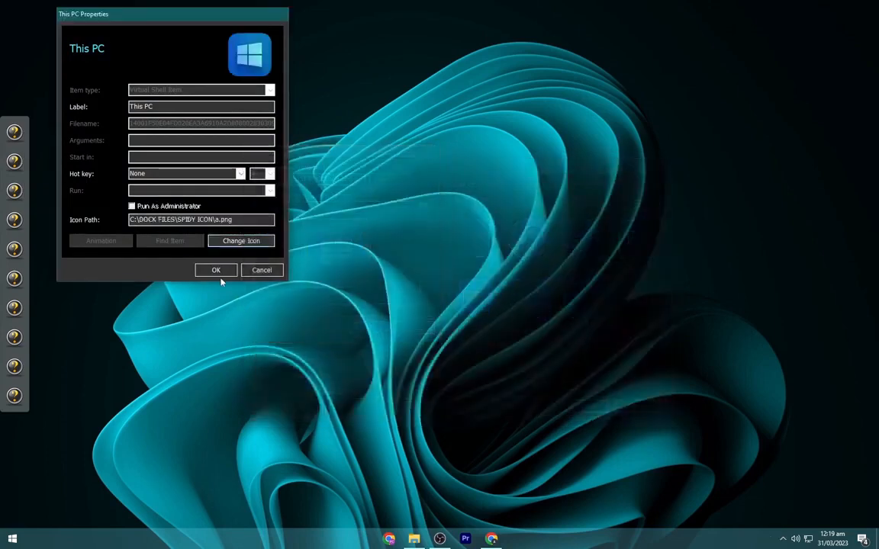
pyautogui.click(218, 271)
# - Change the icon of the second dock item, Recycle Bin, to b.png from C:\DOCK FILES\SPIDY ICON
pyautogui.rightClick(15, 161)
pyautogui.click(53, 159)
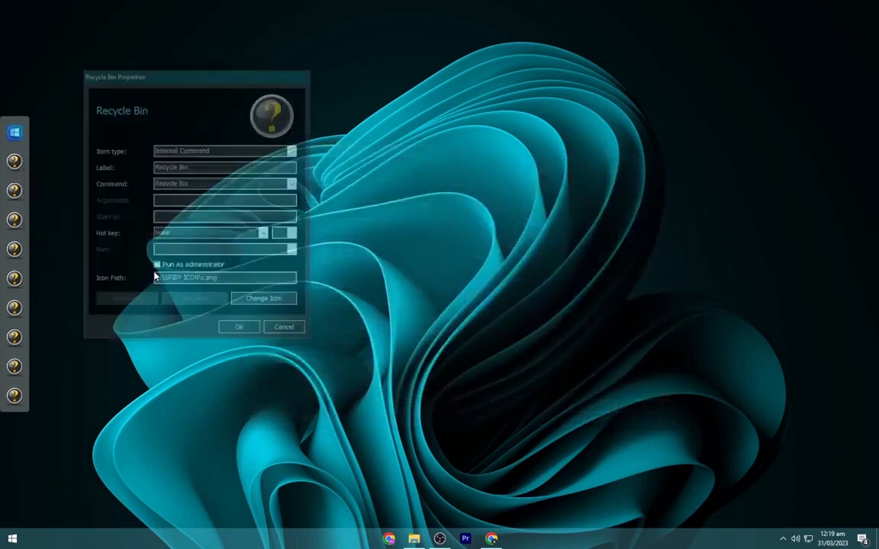
pyautogui.click(263, 300)
pyautogui.click(412, 242)
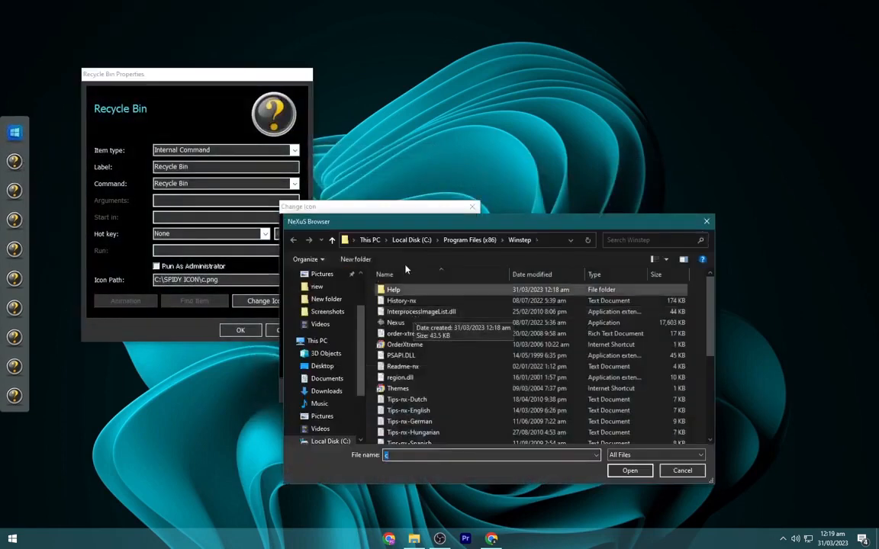
pyautogui.click(316, 340)
pyautogui.doubleClick(397, 418)
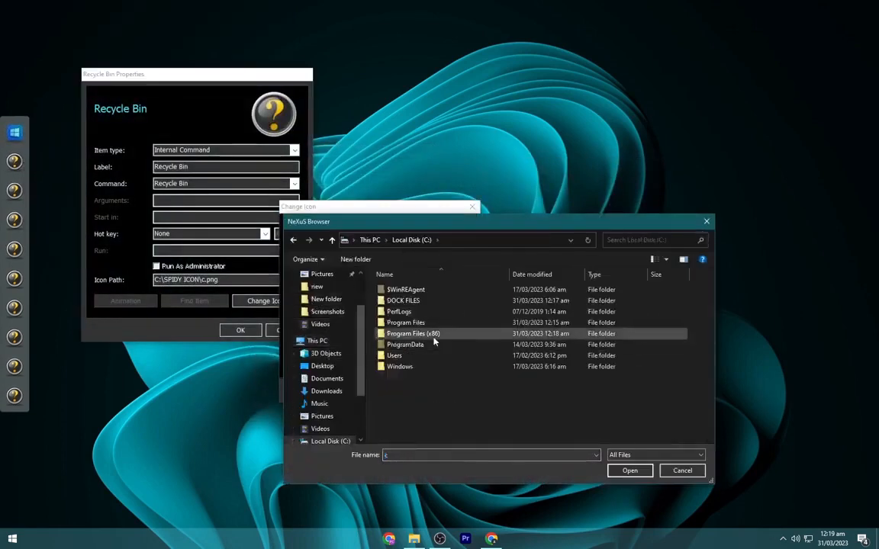
pyautogui.doubleClick(410, 302)
pyautogui.doubleClick(414, 302)
pyautogui.doubleClick(457, 301)
pyautogui.click(409, 390)
pyautogui.click(250, 330)
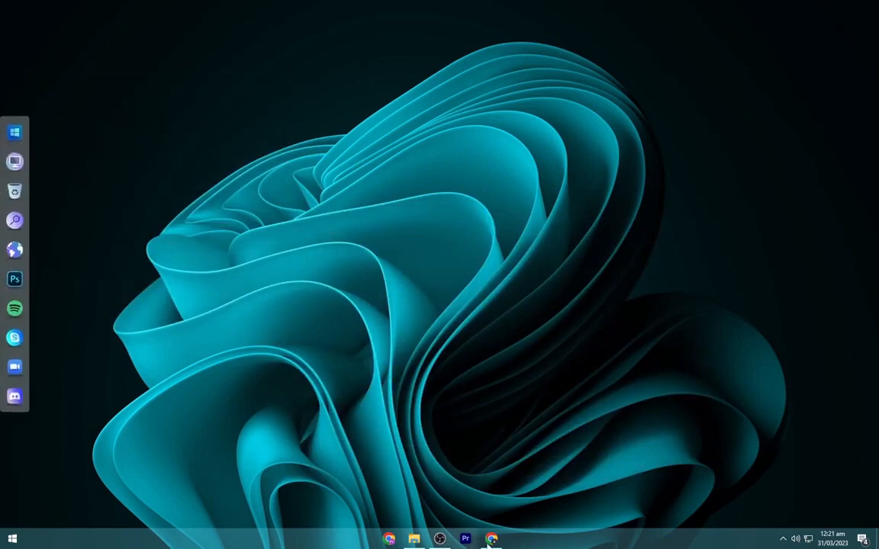
# - Open the Rainmeter manager and refresh all skins
pyautogui.click(781, 538)
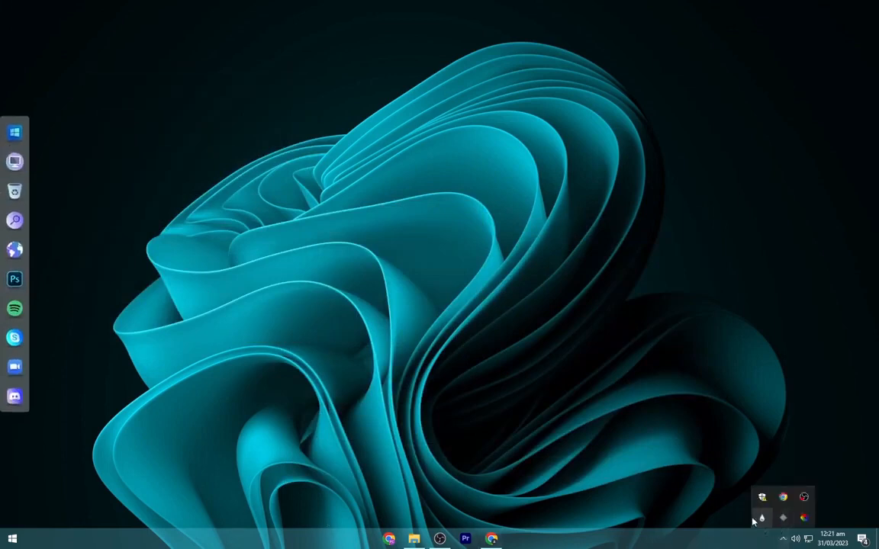
pyautogui.click(761, 518)
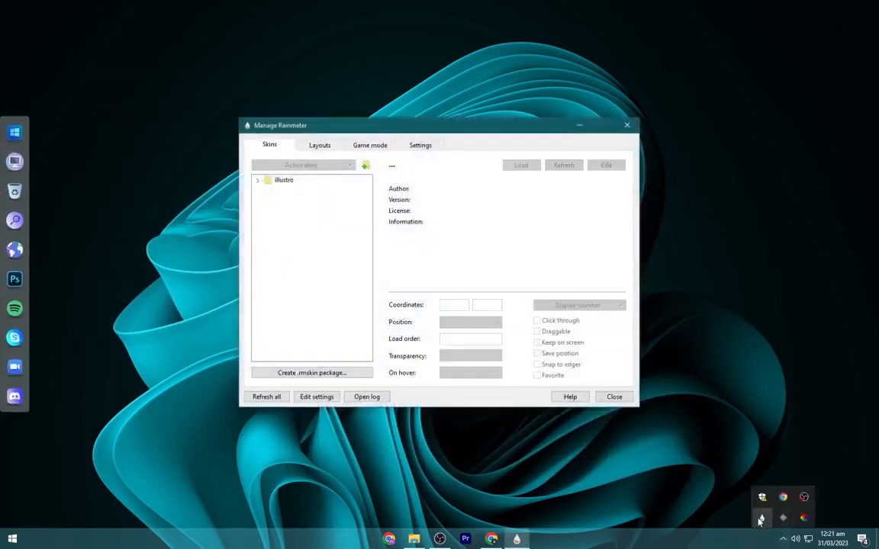
pyautogui.click(266, 397)
# - Load the time.ini skin from CLOCK SKIN > Flip Clock
pyautogui.click(258, 180)
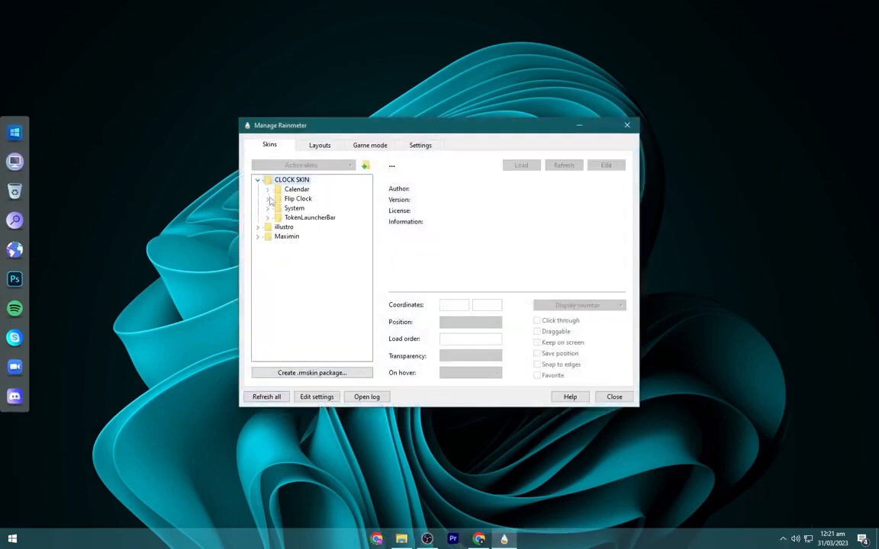
pyautogui.click(268, 199)
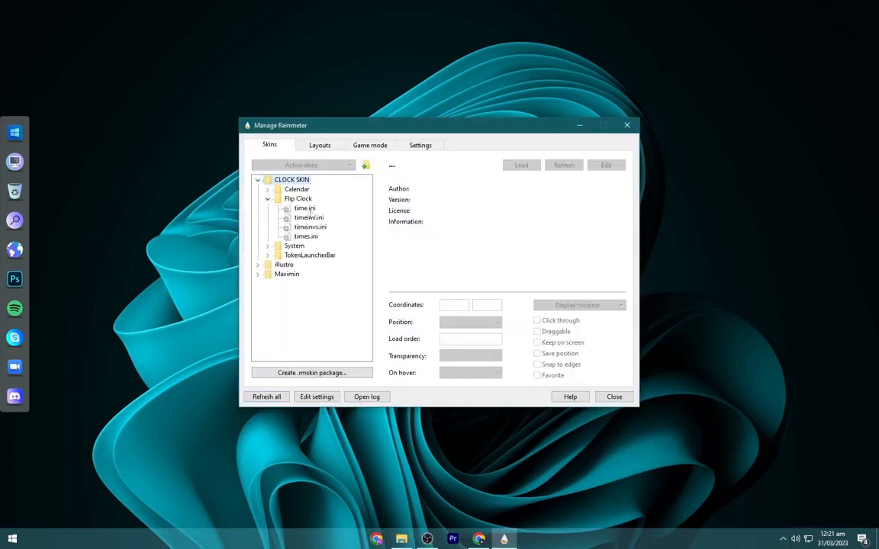
pyautogui.rightClick(309, 209)
pyautogui.click(332, 216)
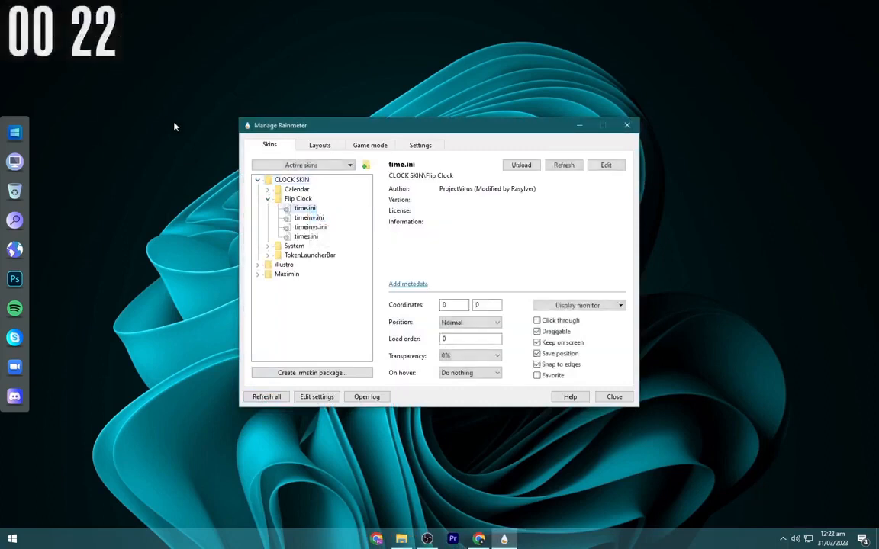
# - Try the timeinv.ini, timeinvs.ini and times.ini variants of the Flip Clock skin and switch back to time.ini
pyautogui.rightClick(294, 218)
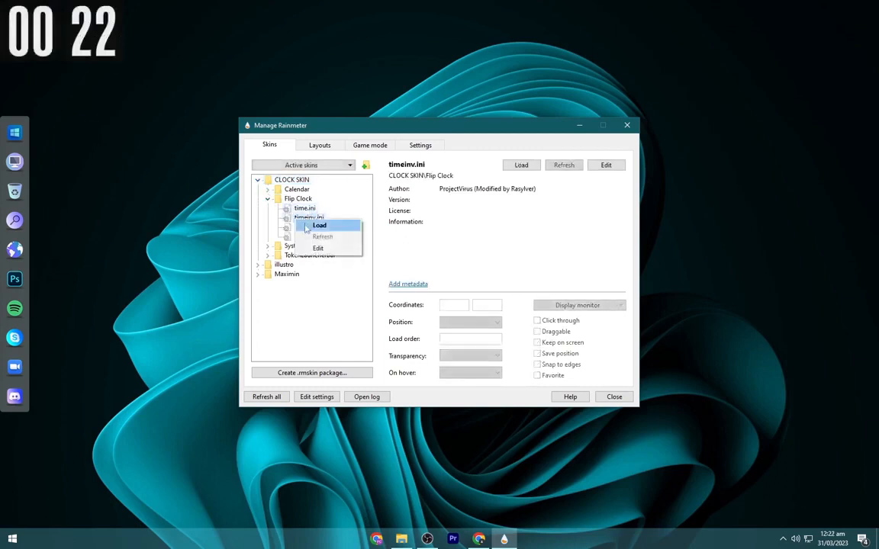
pyautogui.click(313, 227)
pyautogui.rightClick(305, 227)
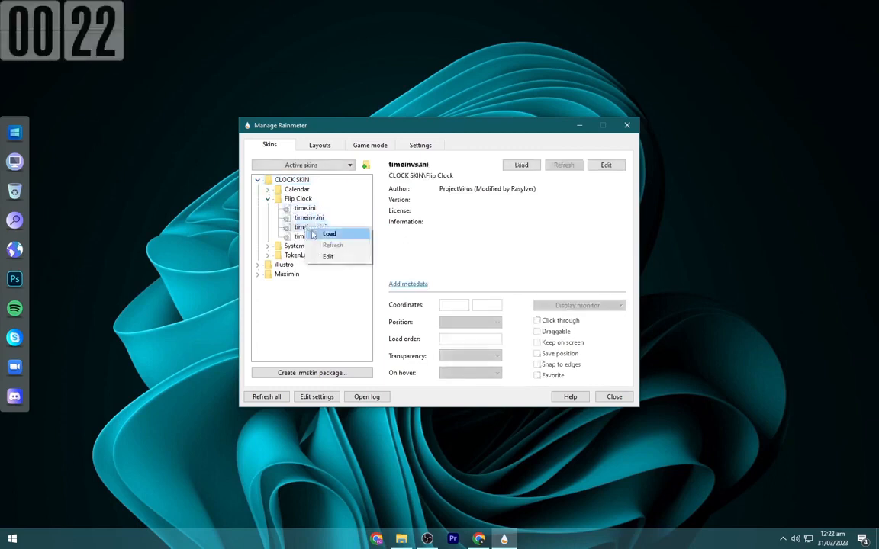
pyautogui.click(312, 236)
pyautogui.rightClick(312, 238)
pyautogui.click(319, 243)
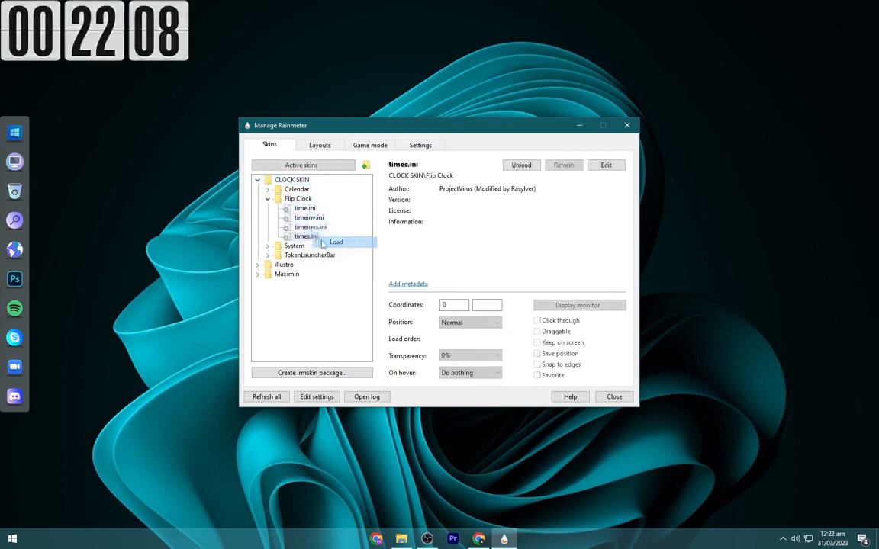
pyautogui.rightClick(290, 209)
pyautogui.click(309, 213)
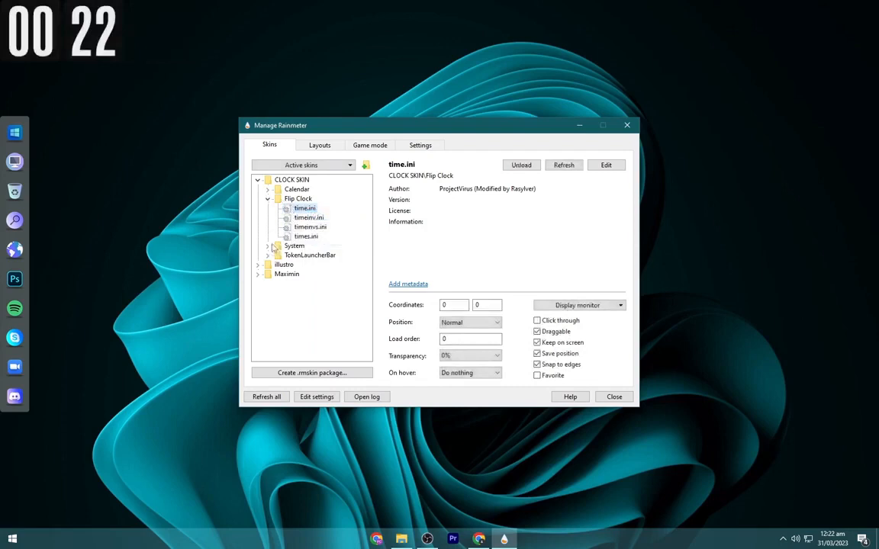
# - Load the system.ini skin from CLOCK SKIN > System
pyautogui.click(268, 246)
pyautogui.rightClick(307, 255)
pyautogui.click(317, 260)
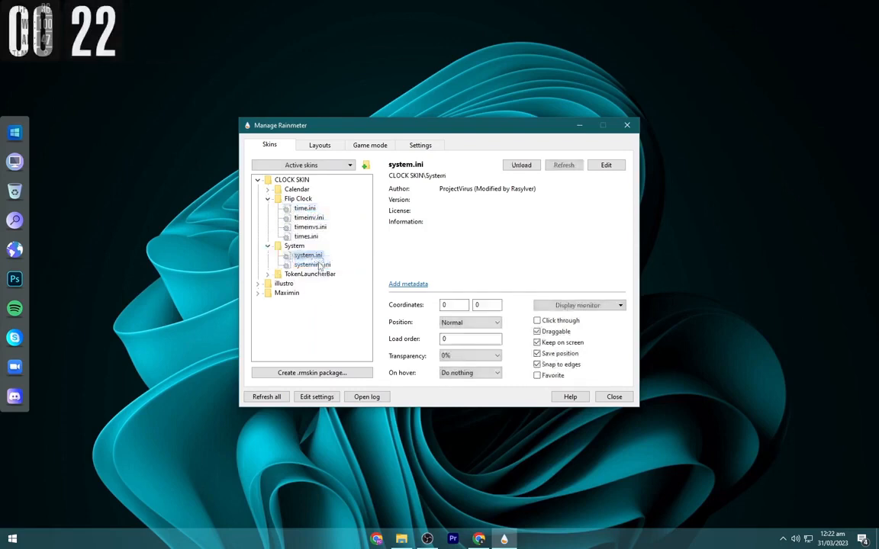
# - Move the system stats skin just to the right of the flip clock and collapse the CLOCK SKIN folders
pyautogui.moveTo(46, 65); pyautogui.dragTo(169, 53)
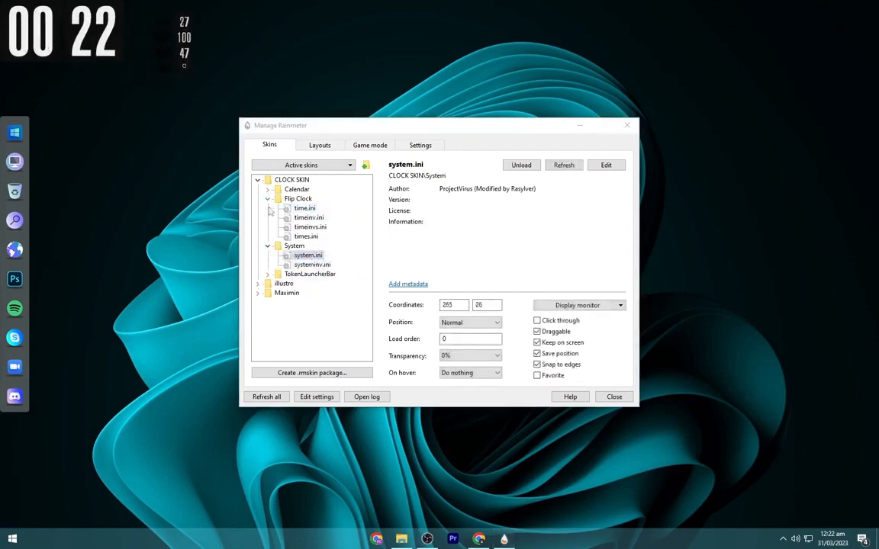
pyautogui.click(267, 246)
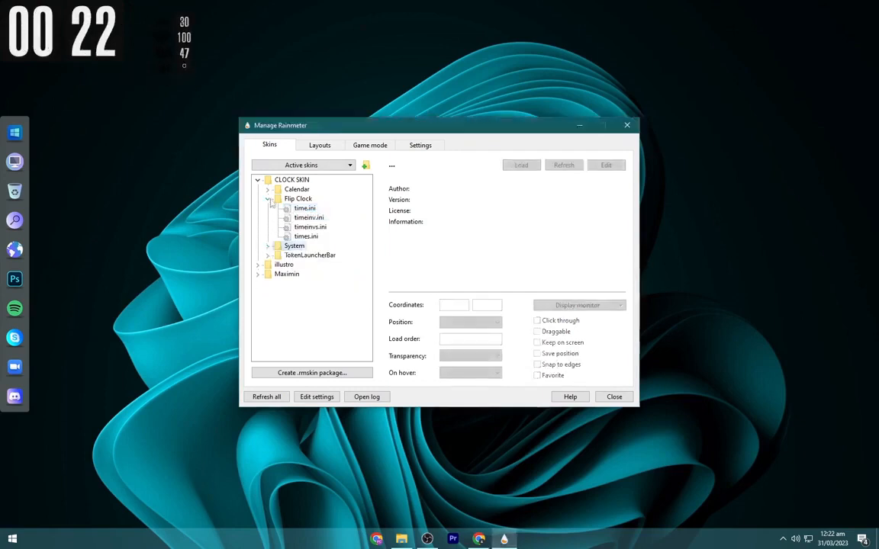
pyautogui.click(269, 199)
pyautogui.click(258, 180)
# - Load the Time and Date.ini skin from Maximin > Time and Date and close the Rainmeter manager
pyautogui.click(259, 199)
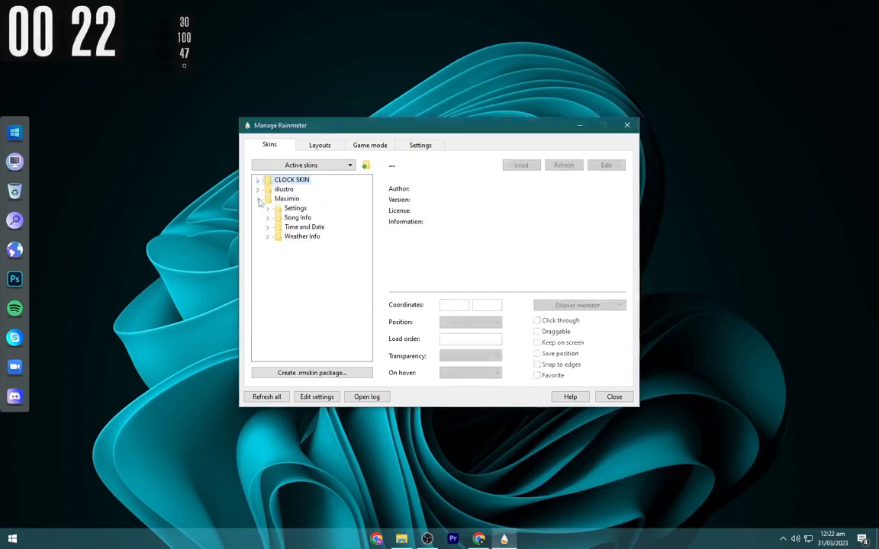
pyautogui.click(269, 227)
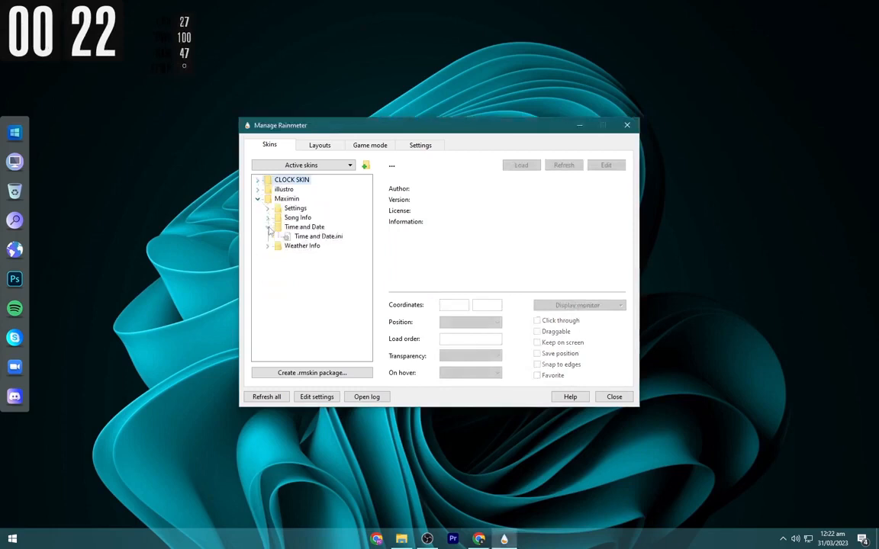
pyautogui.rightClick(306, 237)
pyautogui.click(327, 241)
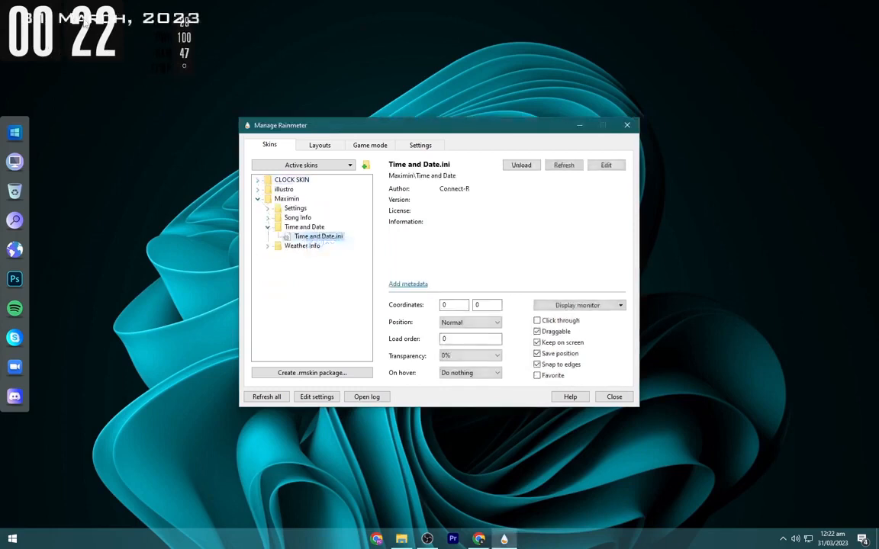
pyautogui.click(259, 199)
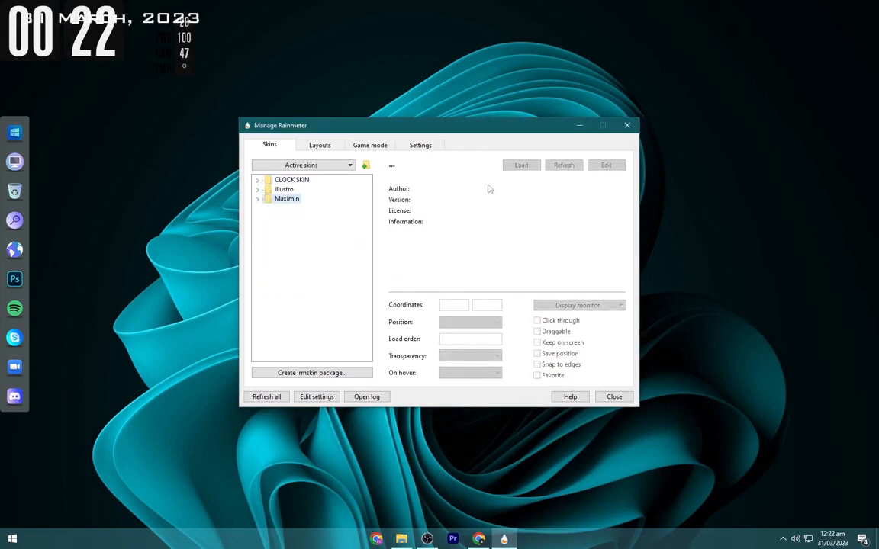
pyautogui.click(627, 126)
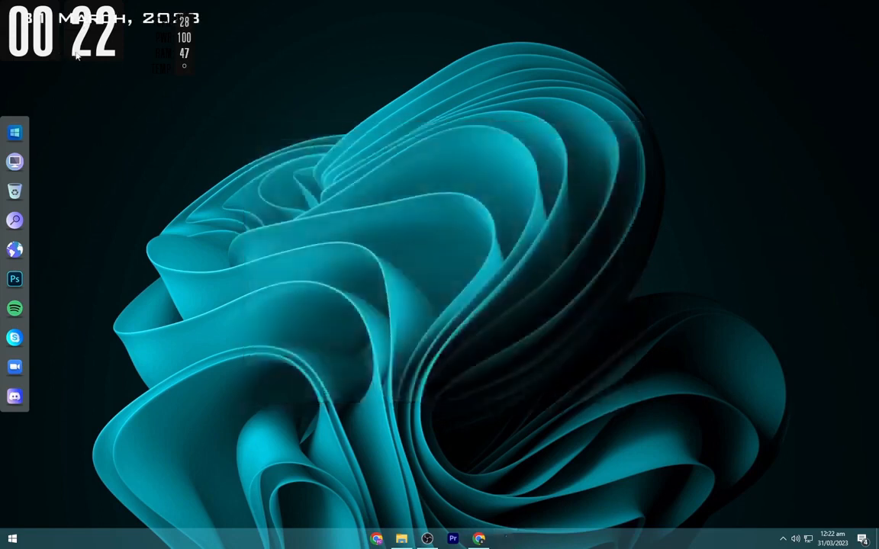
# - Arrange the skins in the upper middle of the desktop, with the date above the flip clock and the system stats to its right
pyautogui.moveTo(77, 53); pyautogui.dragTo(434, 241)
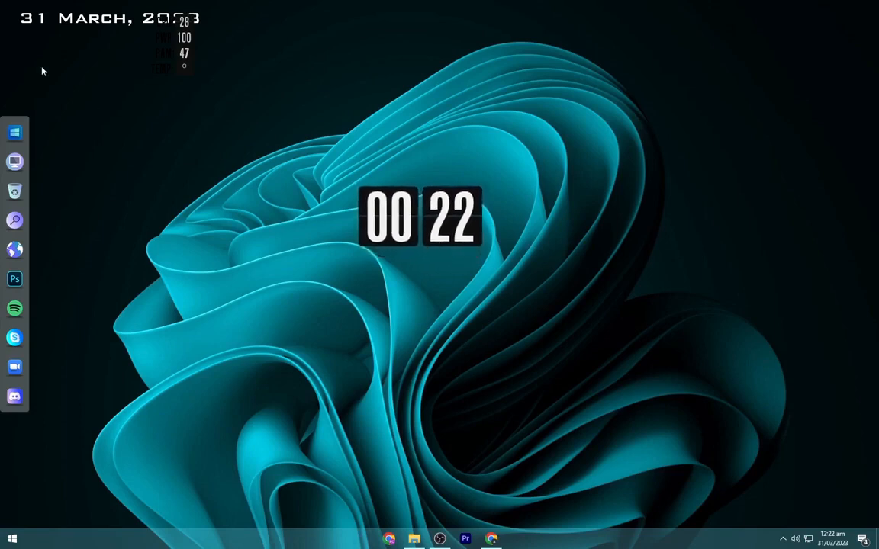
pyautogui.moveTo(68, 25); pyautogui.dragTo(410, 180)
pyautogui.moveTo(183, 55); pyautogui.dragTo(518, 226)
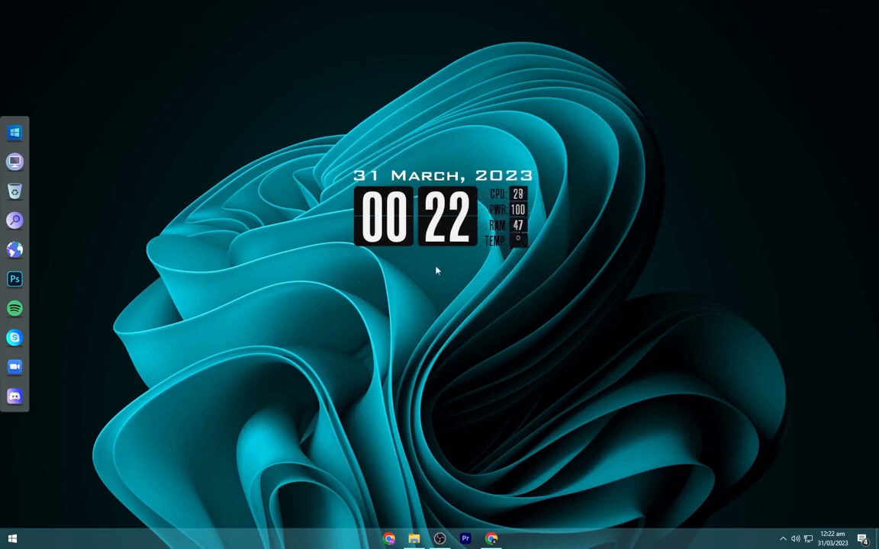
# - Turn on automatic hiding of the taskbar in desktop mode and minimize the taskbar settings
pyautogui.rightClick(619, 537)
pyautogui.click(631, 525)
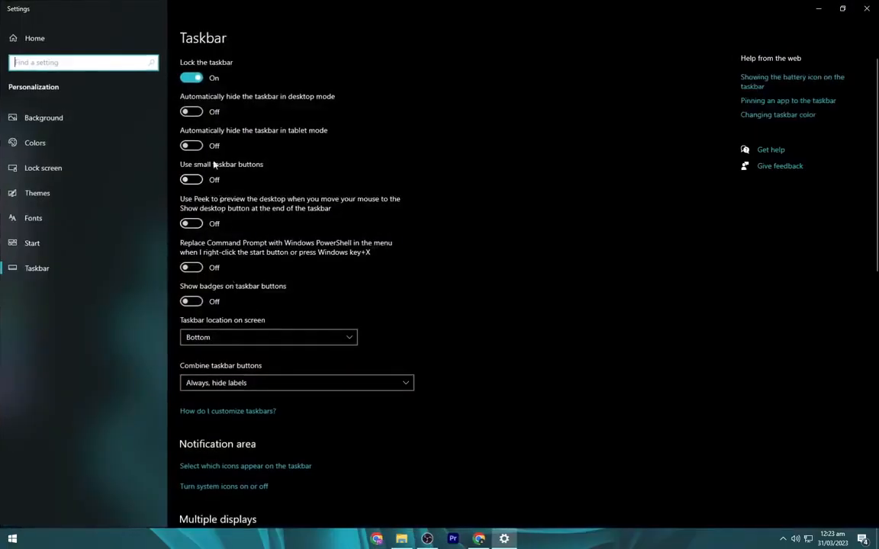
pyautogui.click(192, 112)
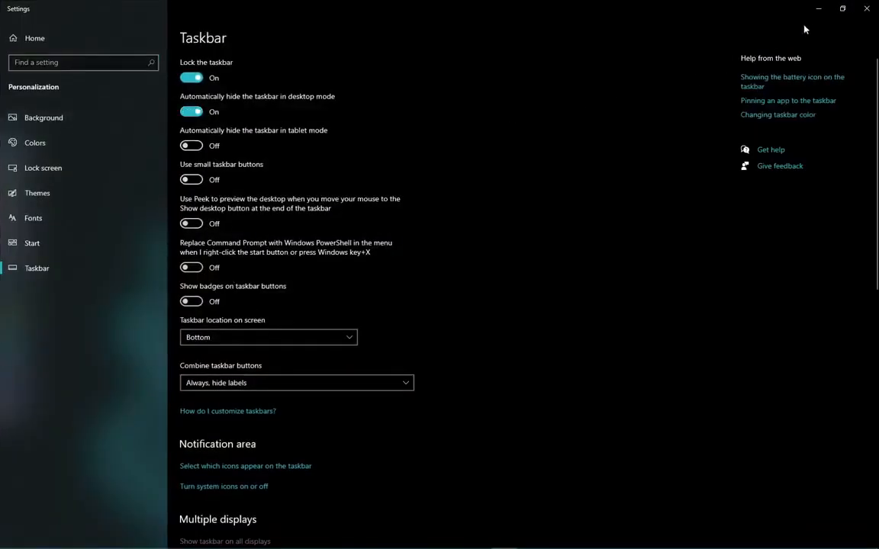
pyautogui.click(816, 7)
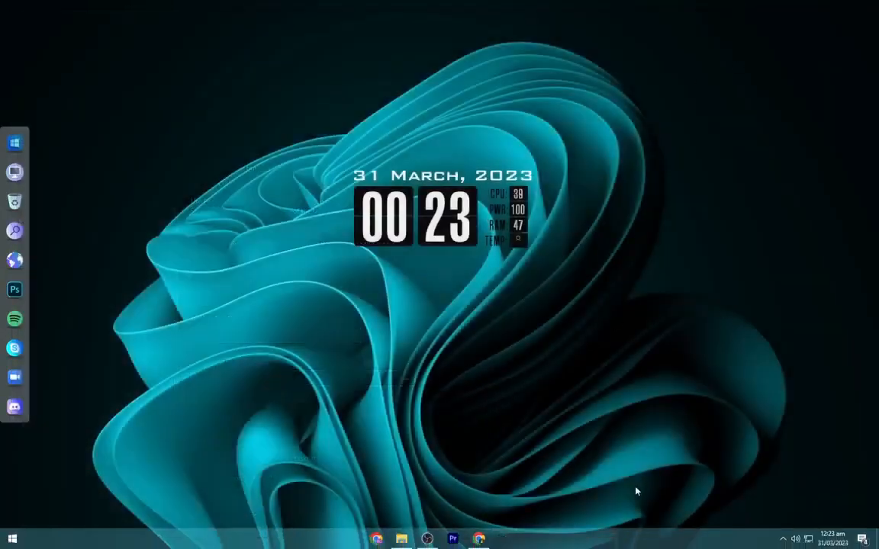